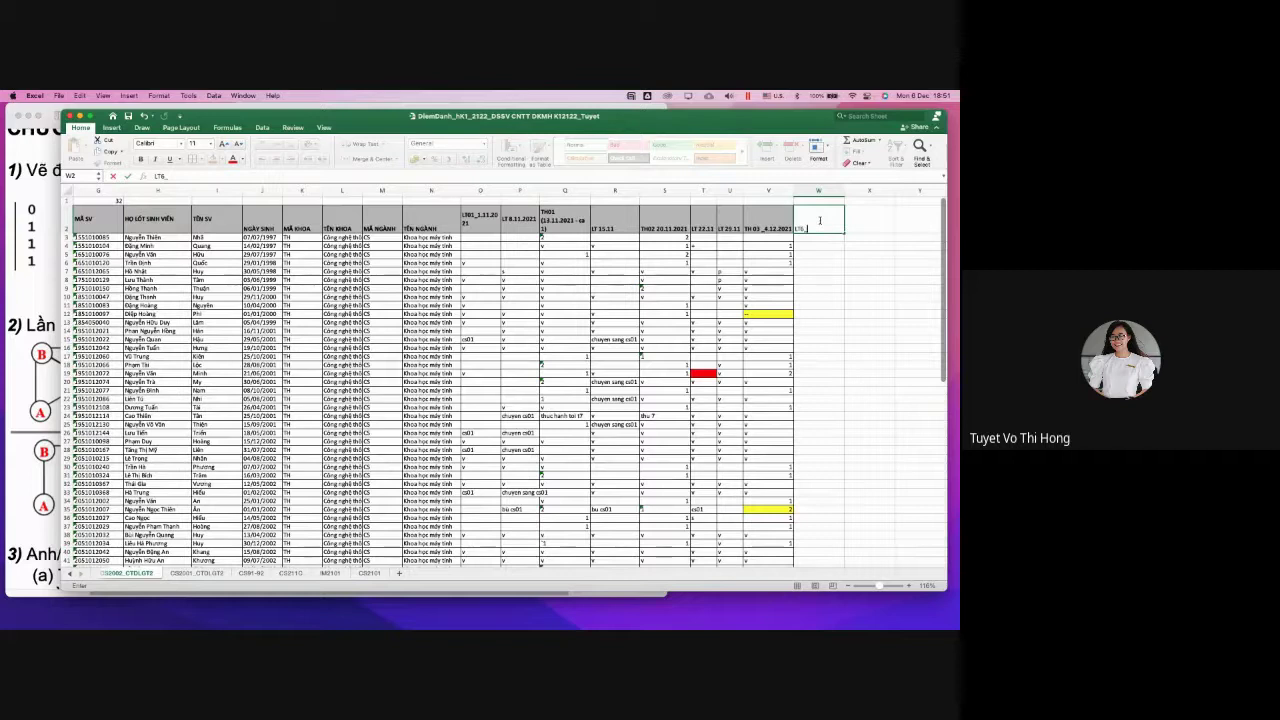
Finish the attendance column header in W2 as LT6_6.12
{"action": "type", "text": "_6.12"}
{"action": "key", "text": "Return"}
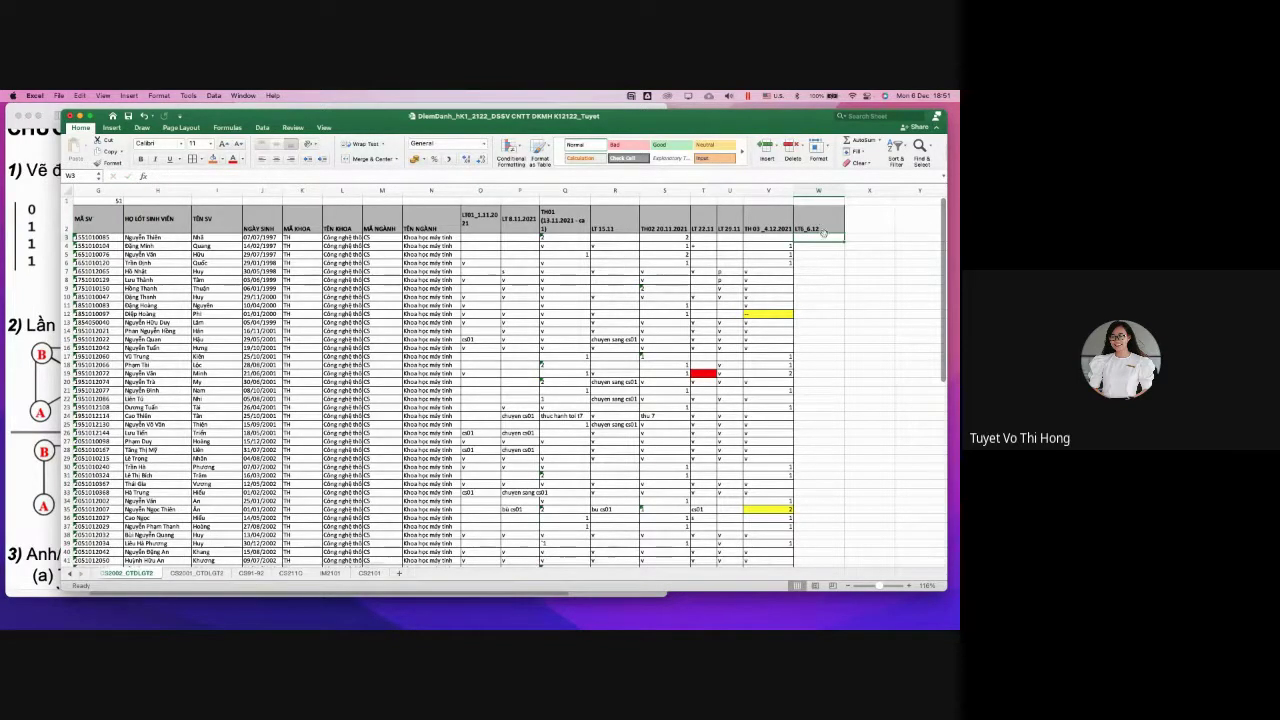
Mark the students in rows 6 to 8 with v in the LT6_6.12 column, leaving rows 3 to 5 blank
{"action": "scroll", "coordinate": [839, 326], "scroll_direction": "down", "scroll_amount": 1}
{"action": "scroll", "coordinate": [839, 326], "scroll_direction": "down", "scroll_amount": 1}
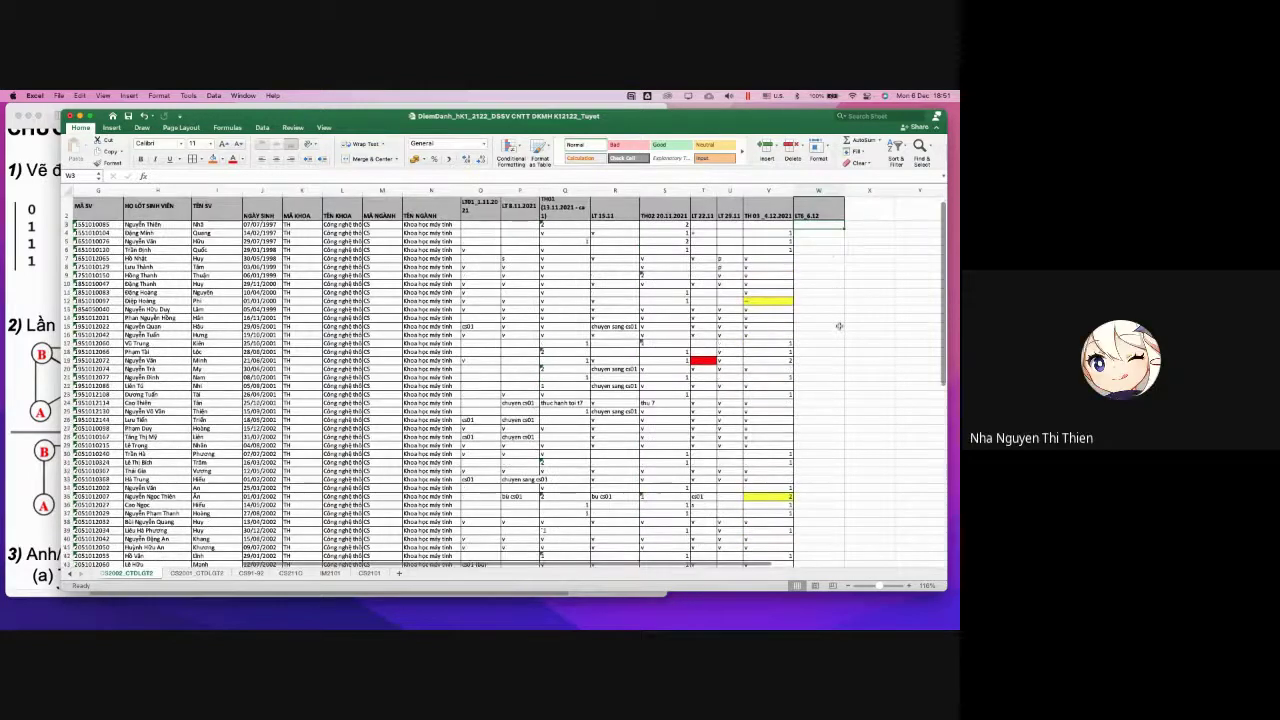
{"action": "key", "text": "Return"}
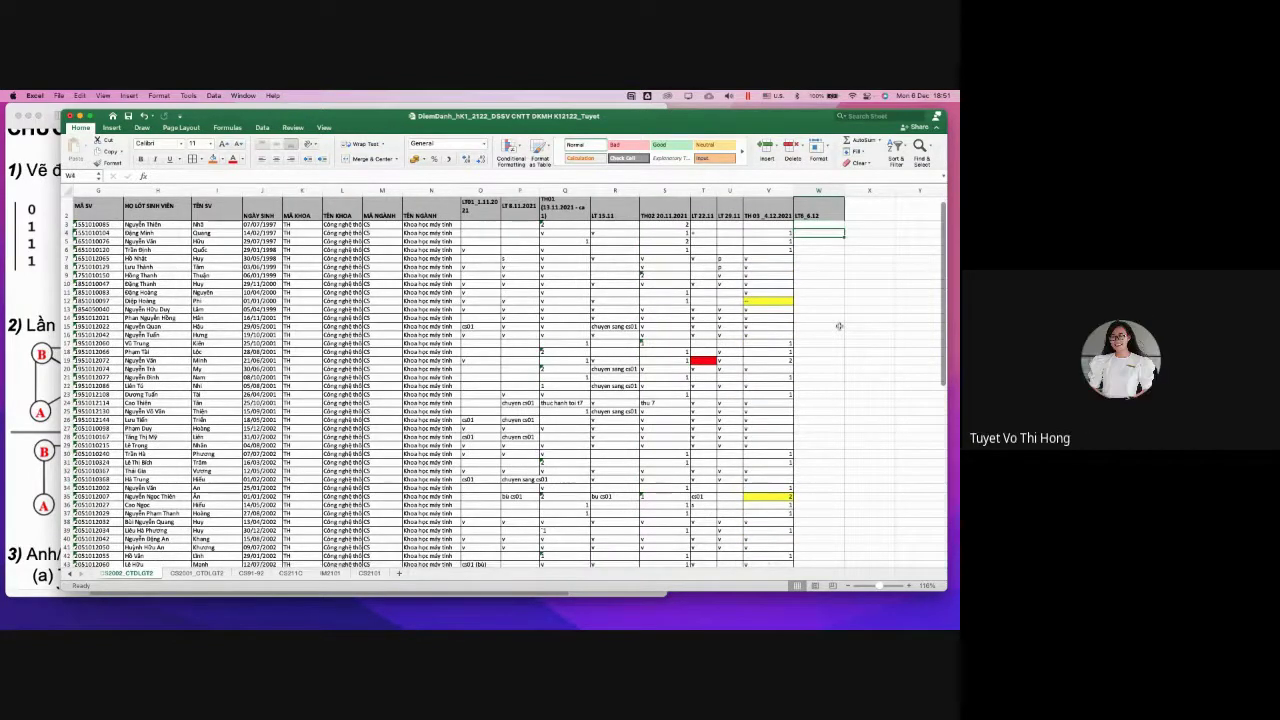
{"action": "key", "text": "Return"}
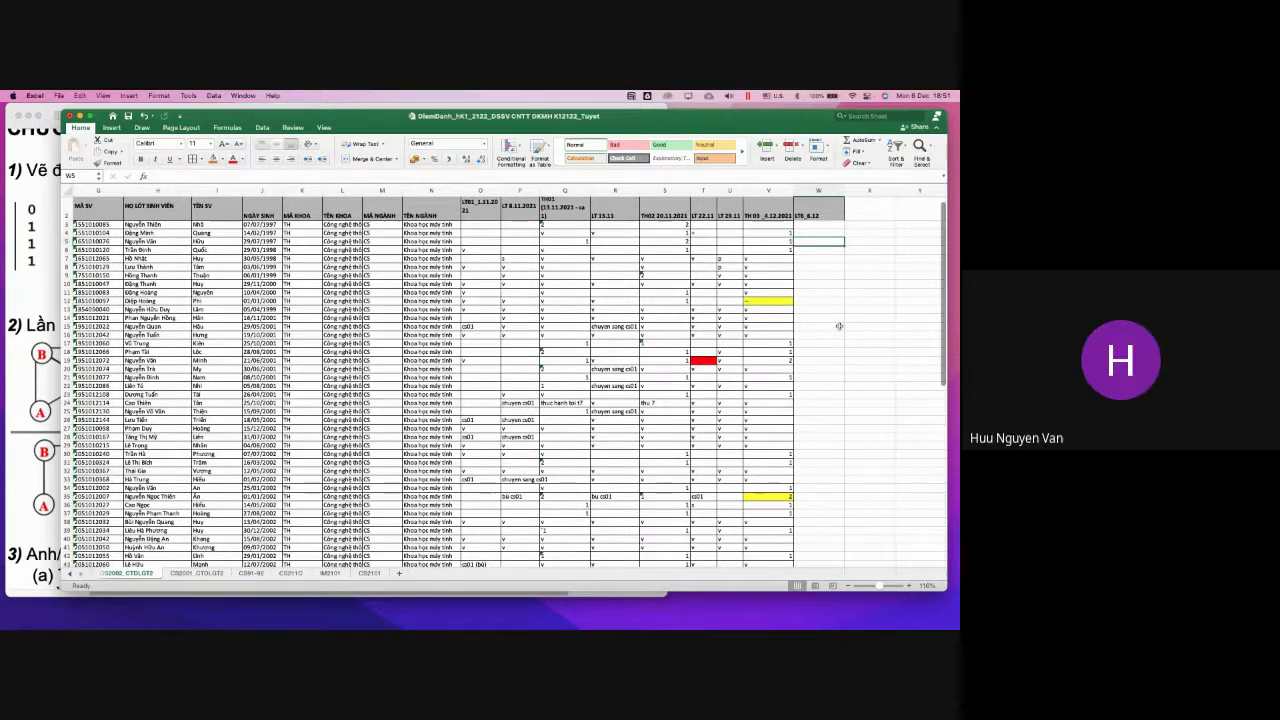
{"action": "key", "text": "Return"}
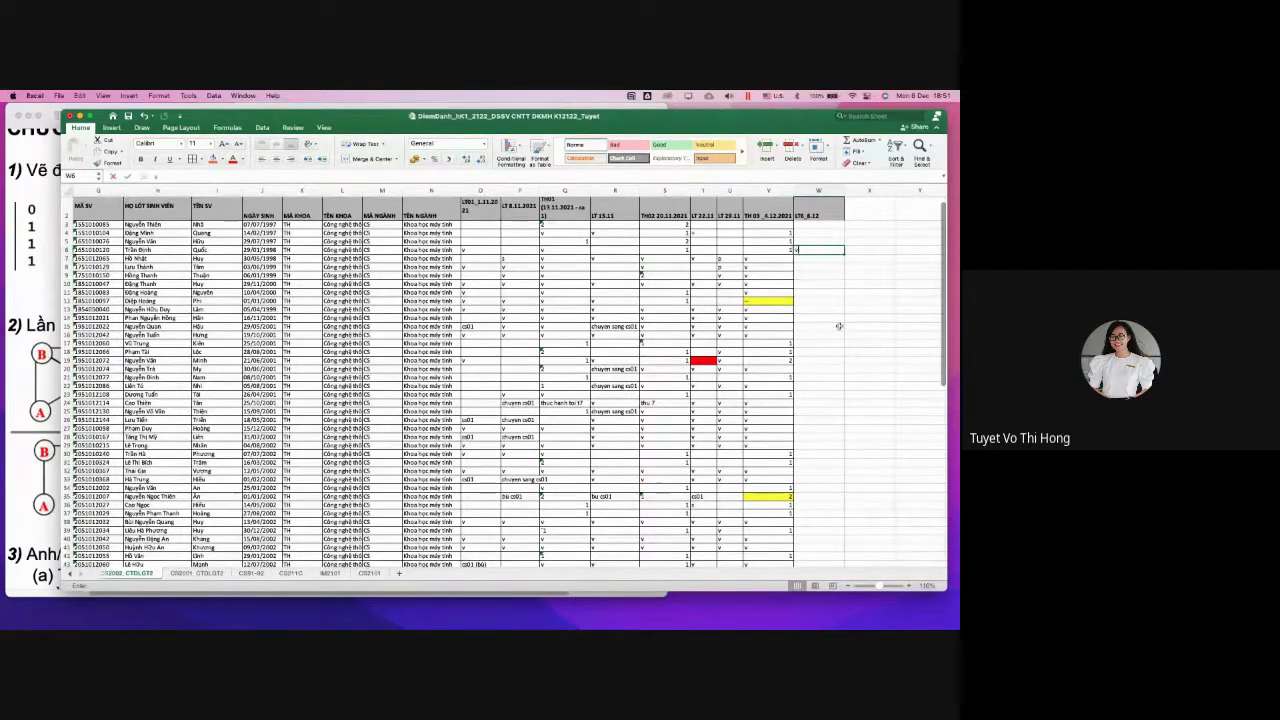
{"action": "type", "text": "v"}
{"action": "key", "text": "Return"}
{"action": "type", "text": "v"}
{"action": "key", "text": "Return"}
{"action": "type", "text": "v"}
{"action": "key", "text": "Return"}
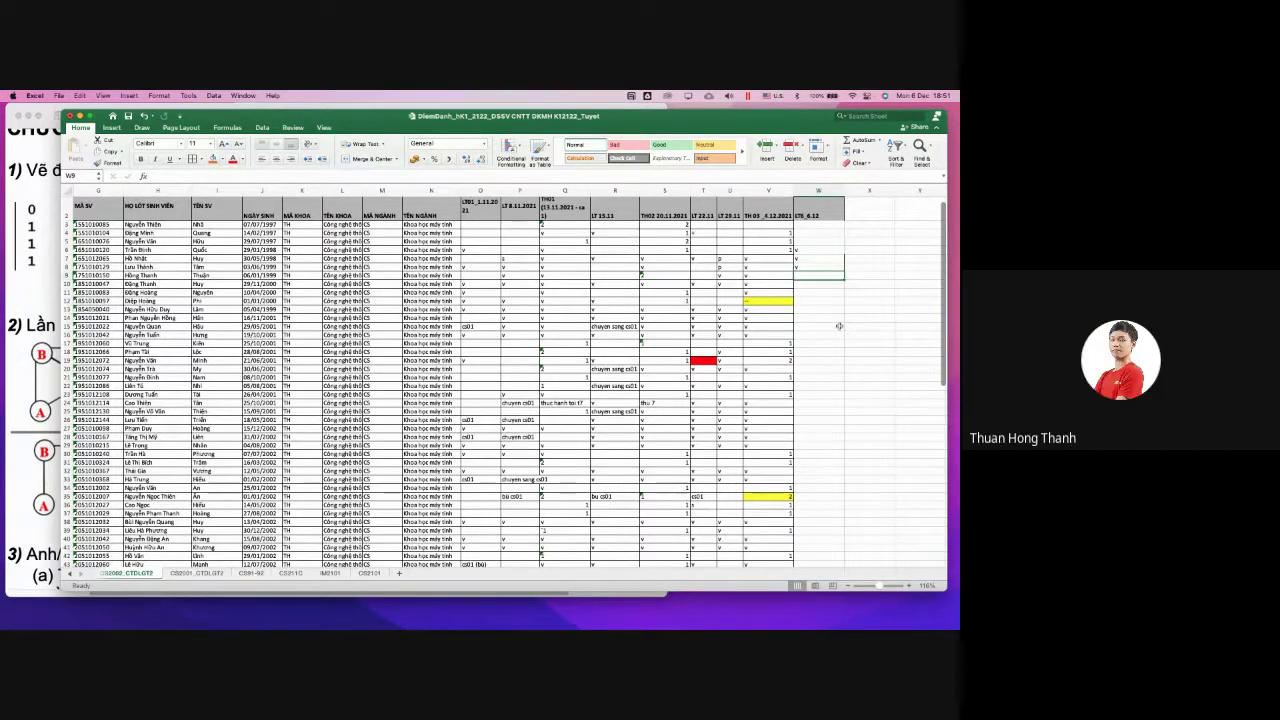
Enter v in W10 and in W13 through W16, leaving W9, W11 and W12 blank
{"action": "key", "text": "Return"}
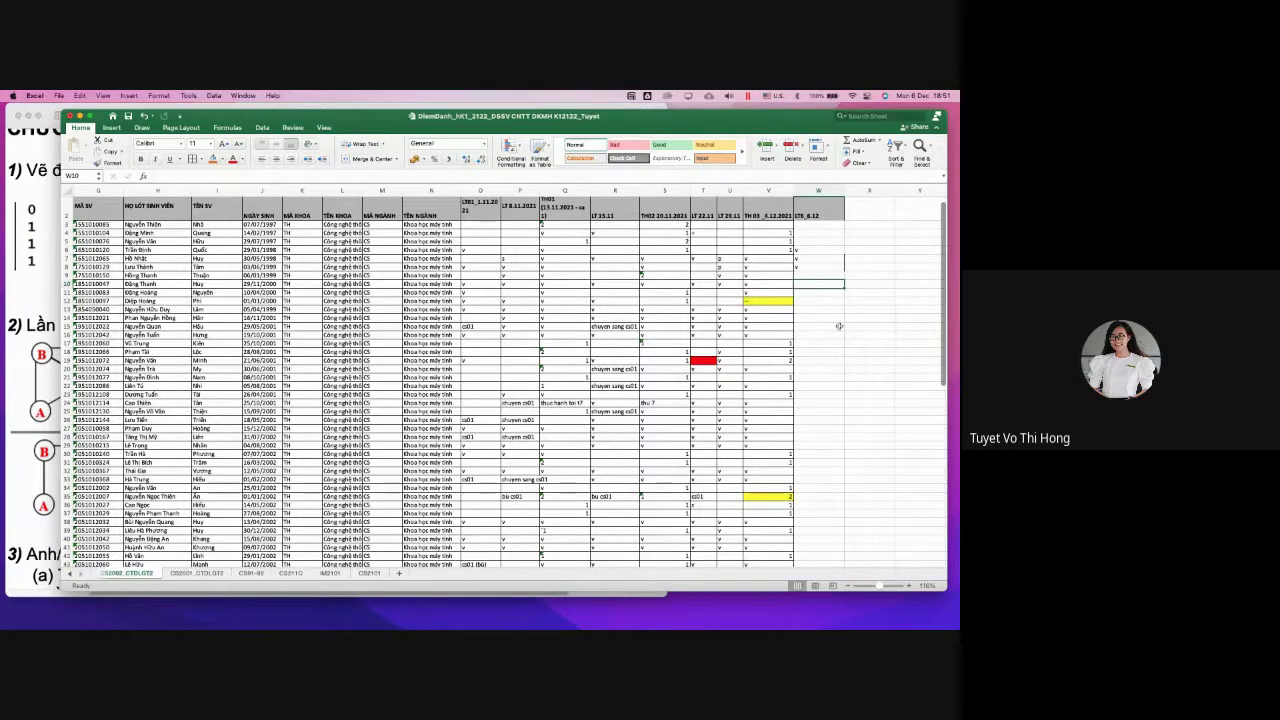
{"action": "type", "text": "v"}
{"action": "key", "text": "Return"}
{"action": "key", "text": "Return"}
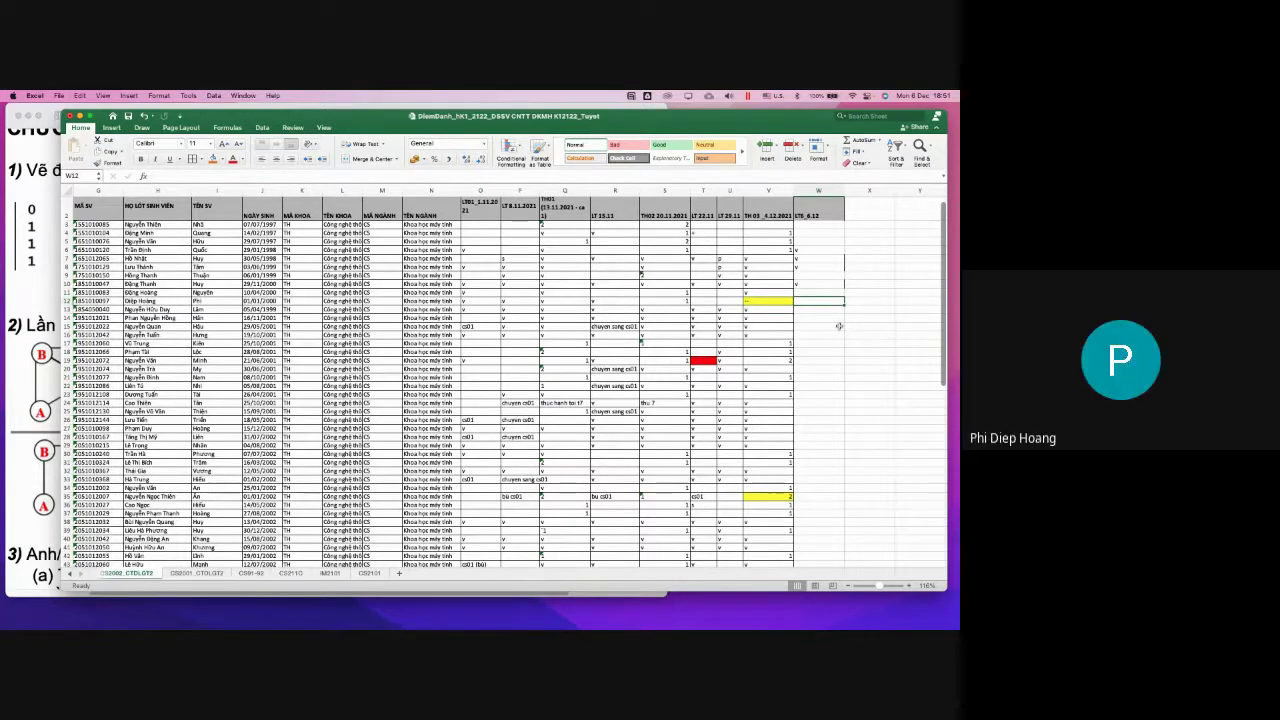
{"action": "key", "text": "Return"}
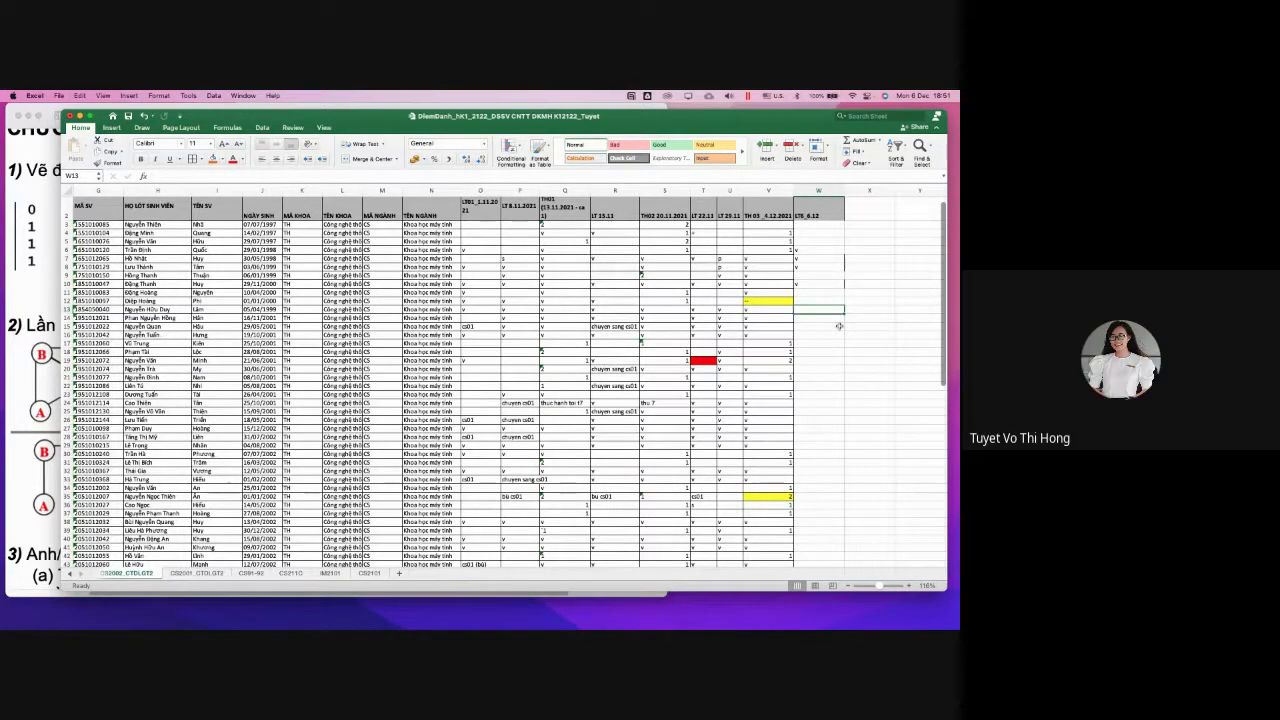
{"action": "type", "text": "v"}
{"action": "key", "text": "Return"}
{"action": "type", "text": "v"}
{"action": "key", "text": "Return"}
{"action": "type", "text": "v"}
{"action": "key", "text": "Return"}
{"action": "type", "text": "v"}
{"action": "key", "text": "Return"}
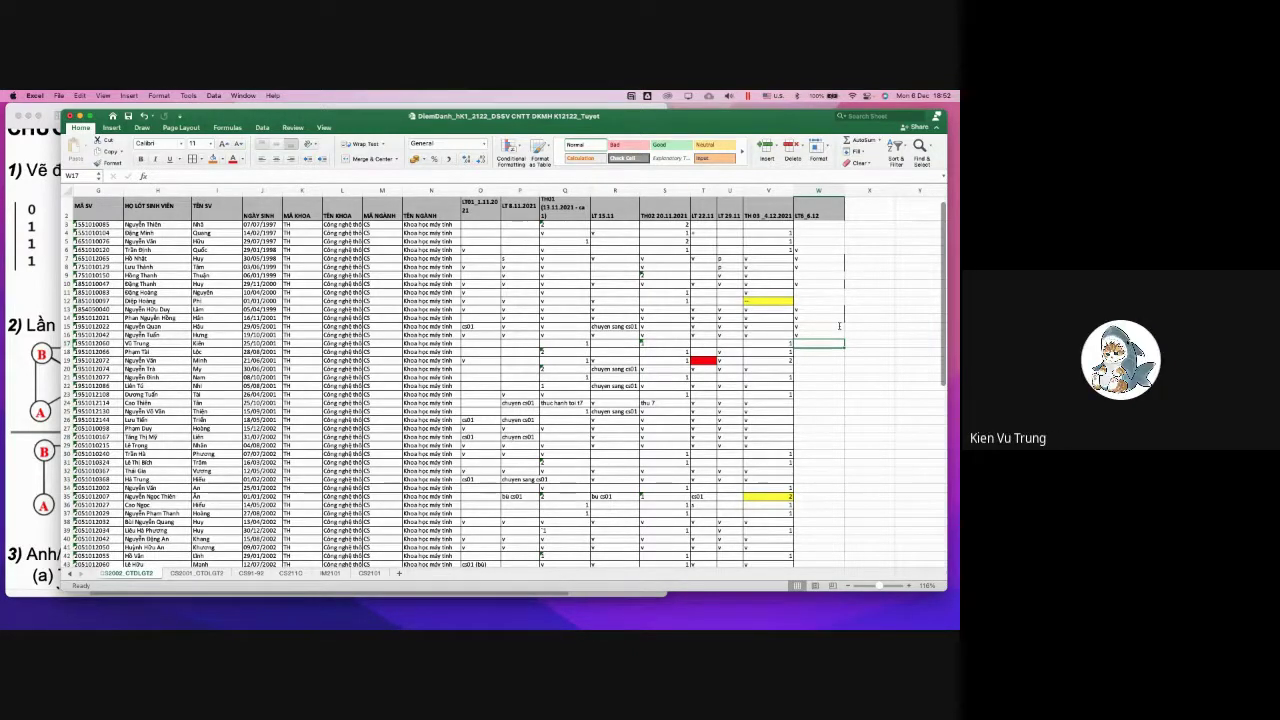
Enter v in W20 through W22, leaving W17 through W19 blank
{"action": "key", "text": "Return"}
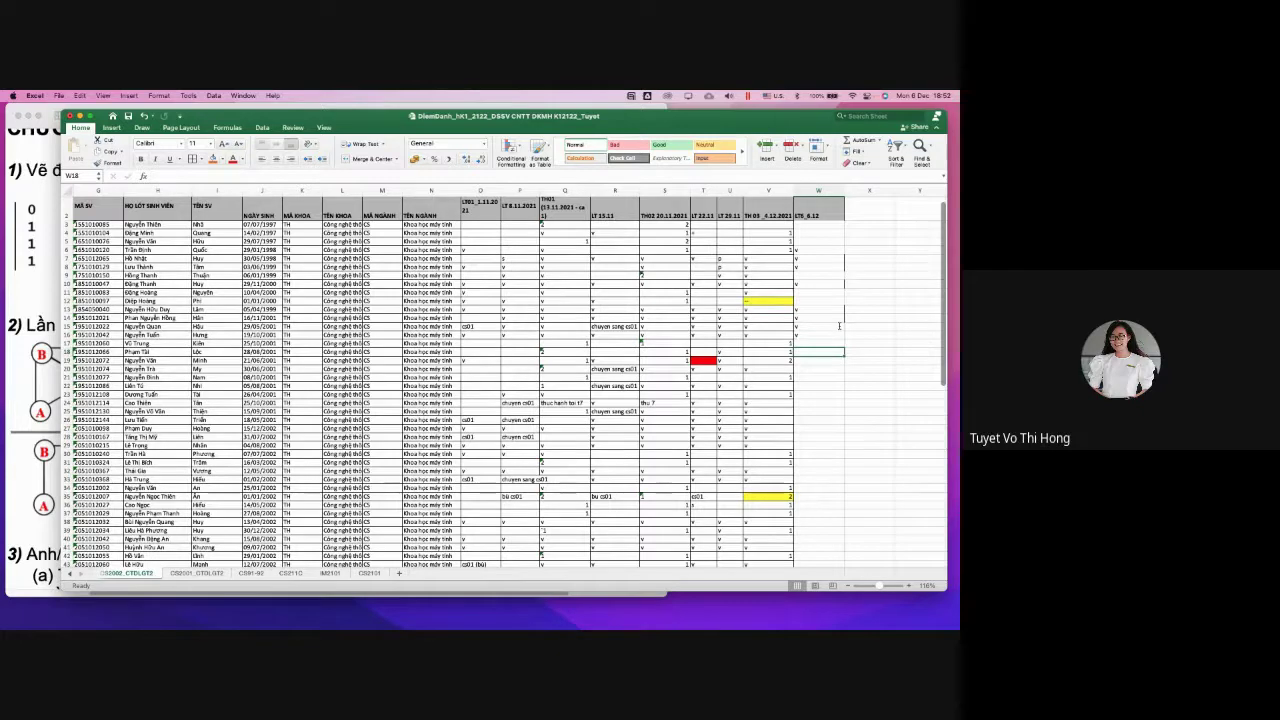
{"action": "key", "text": "Return"}
{"action": "key", "text": "Return"}
{"action": "type", "text": "v"}
{"action": "key", "text": "Return"}
{"action": "type", "text": "v"}
{"action": "key", "text": "Return"}
{"action": "type", "text": "v"}
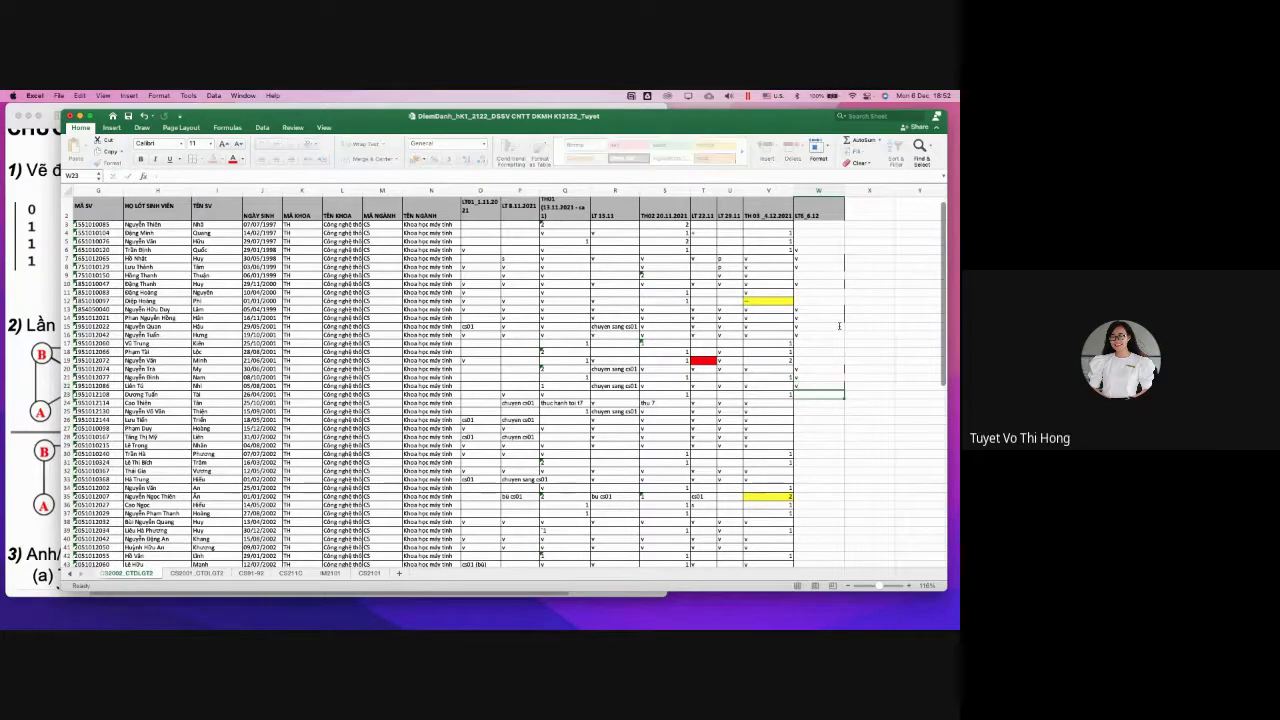
{"action": "key", "text": "Return"}
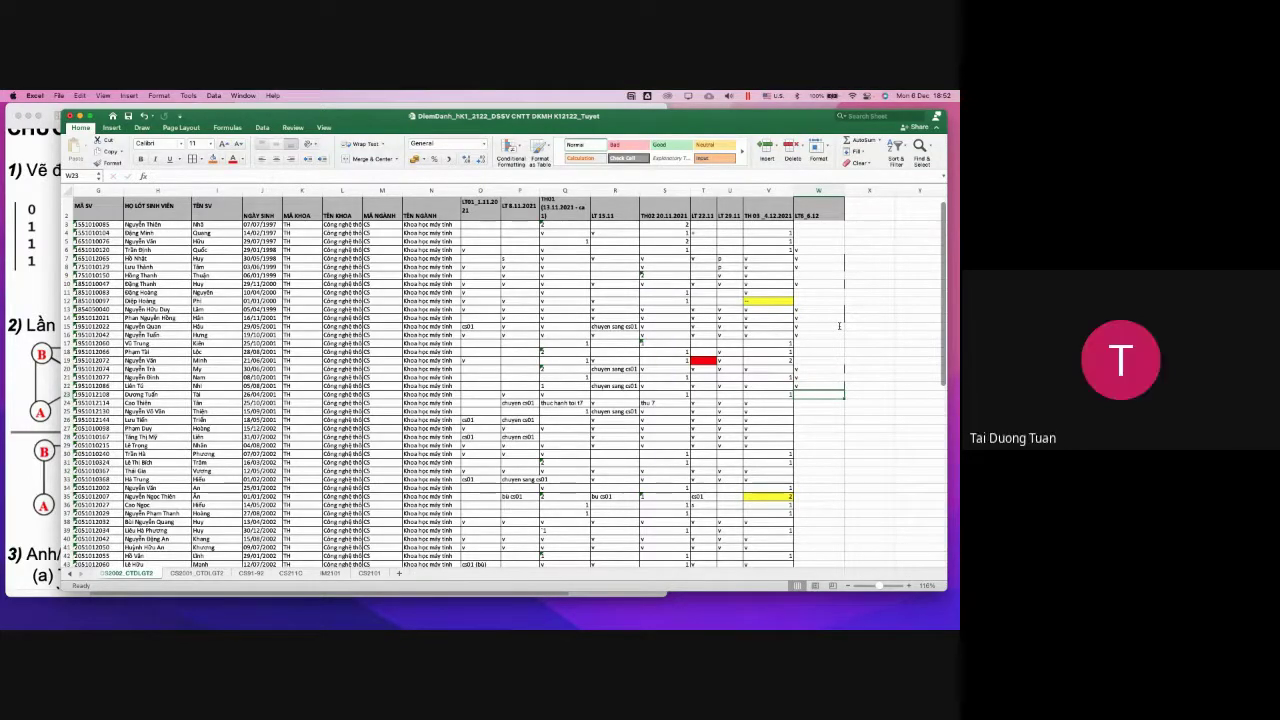
Enter v in W24 and W25, leaving W23 blank
{"action": "key", "text": "Return"}
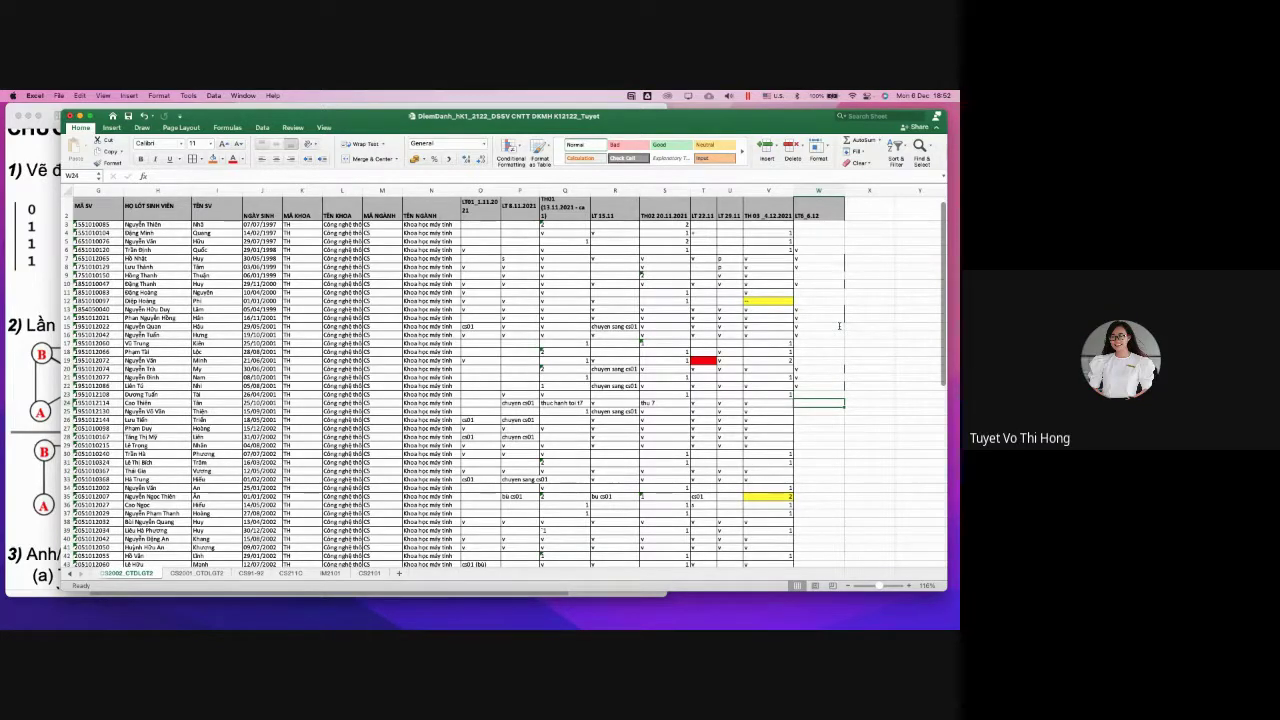
{"action": "type", "text": "v"}
{"action": "key", "text": "Return"}
{"action": "key", "text": "Down"}
Hide columns J through U so the student names sit beside the latest attendance columns
{"action": "left_click_drag", "start_coordinate": [262, 190], "coordinate": [740, 190]}
{"action": "right_click", "coordinate": [656, 191]}
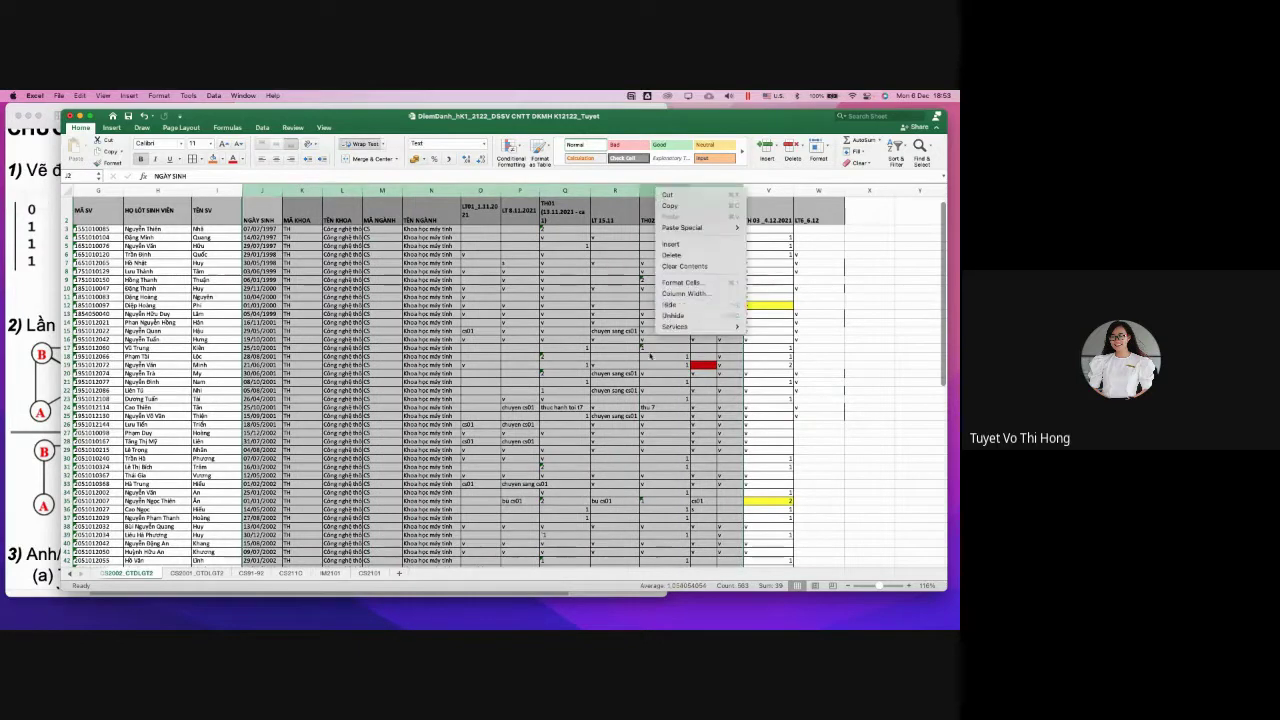
{"action": "left_click", "coordinate": [670, 304]}
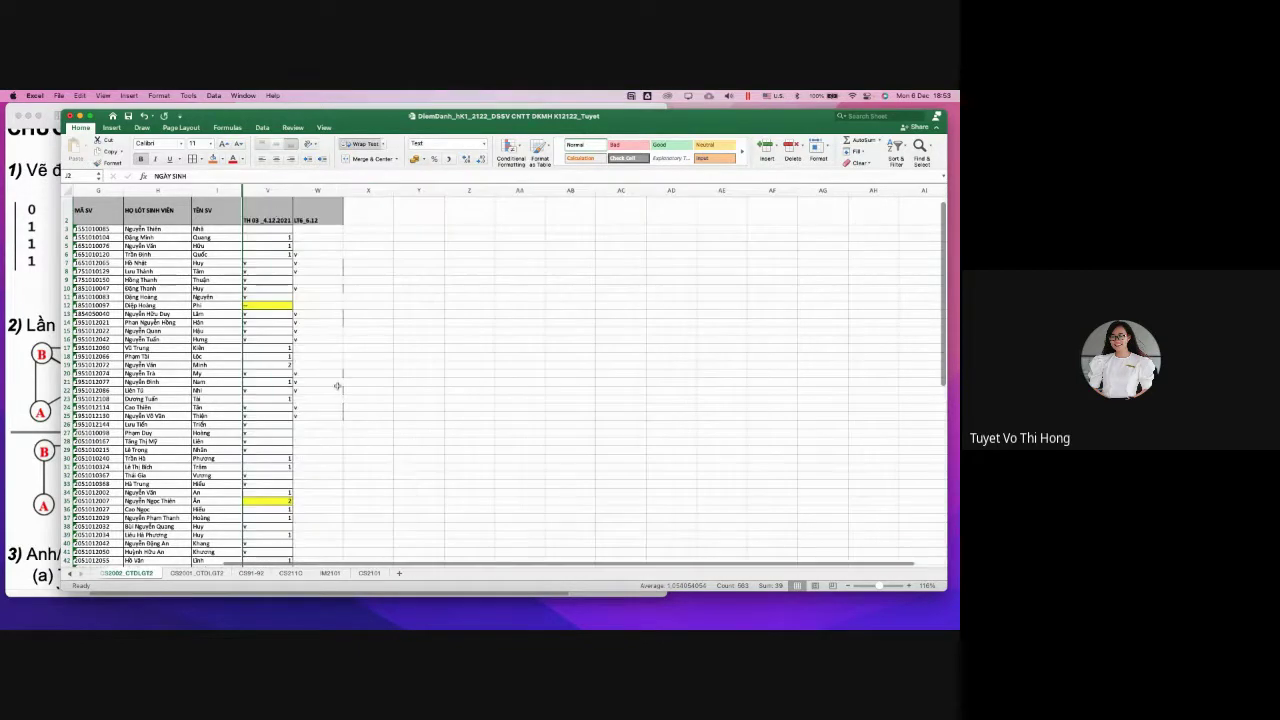
Mark the students in rows 26 to 29 with v in the LT6_6.12 column
{"action": "left_click", "coordinate": [910, 589]}
{"action": "left_click", "coordinate": [910, 589]}
{"action": "scroll", "coordinate": [423, 465], "scroll_direction": "down", "scroll_amount": 5}
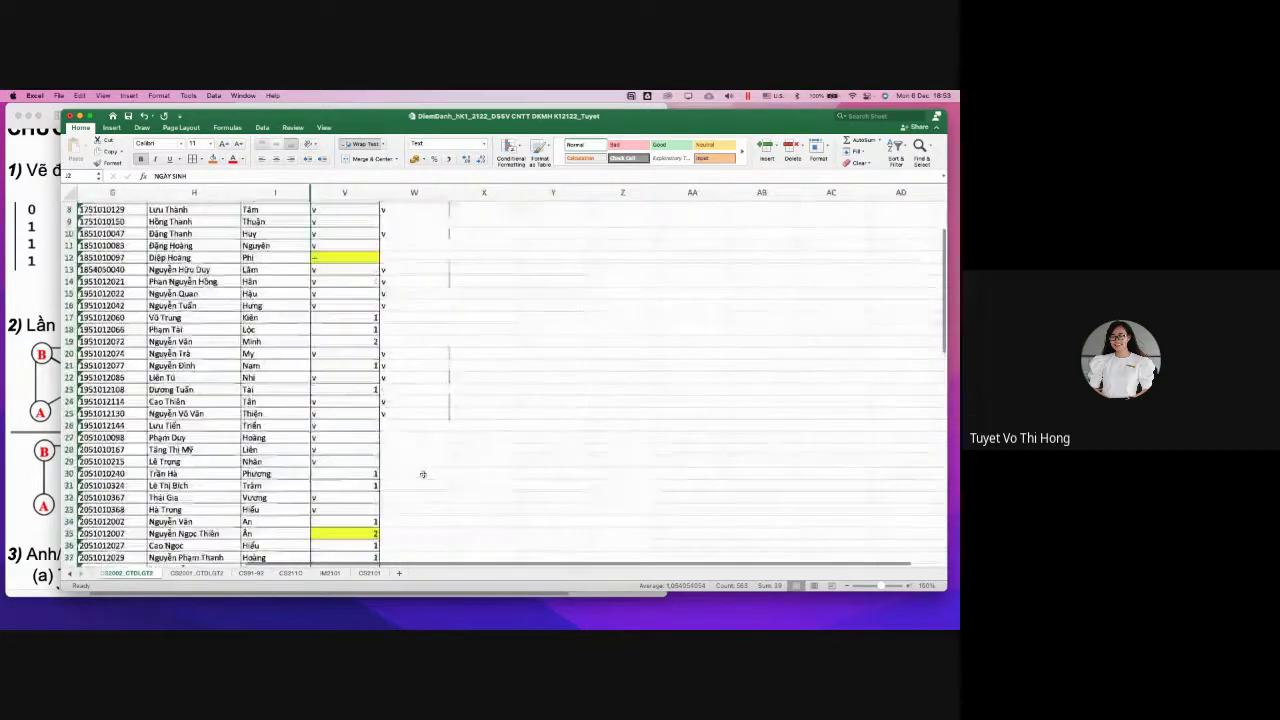
{"action": "left_click", "coordinate": [403, 276]}
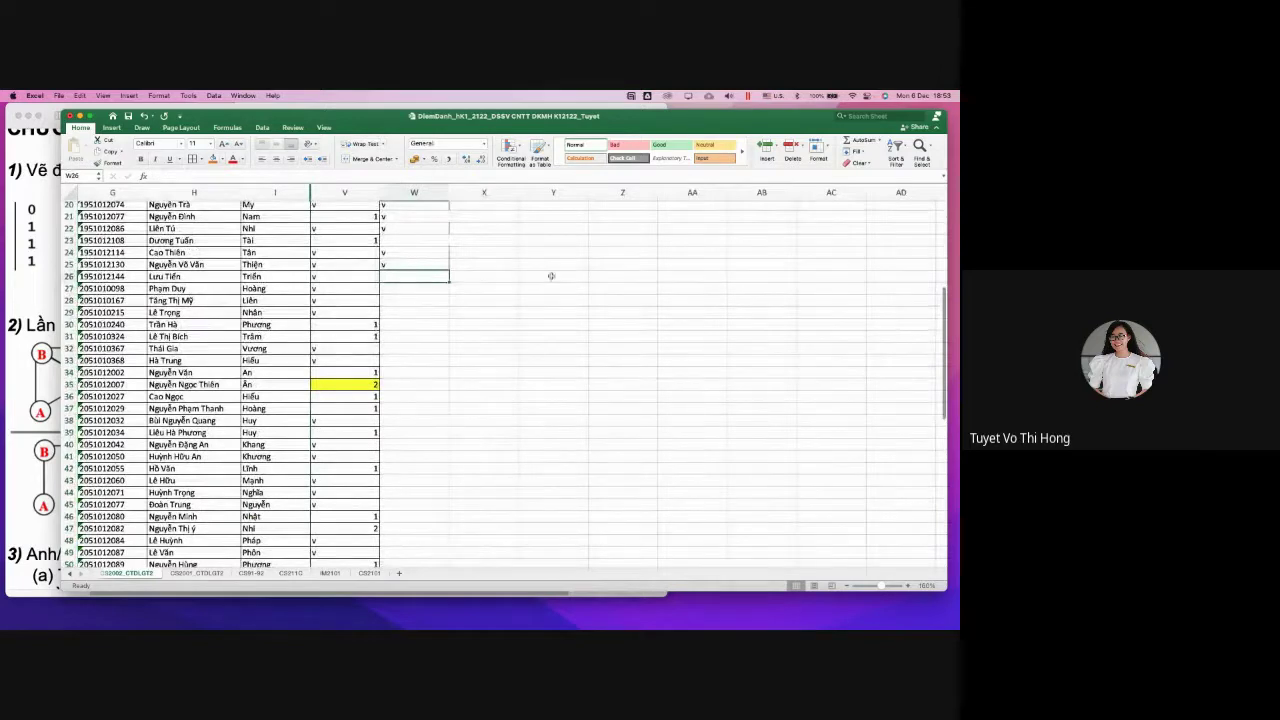
{"action": "type", "text": "v"}
{"action": "key", "text": "Return"}
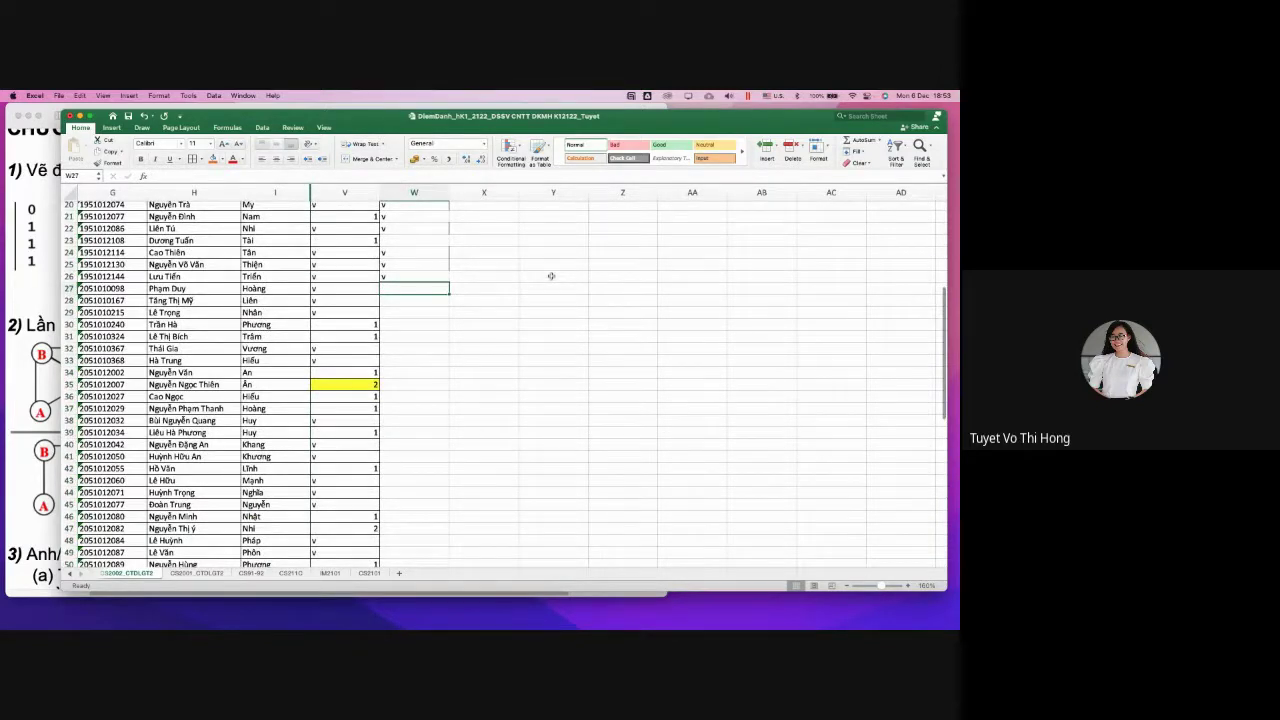
{"action": "type", "text": "v"}
{"action": "key", "text": "Return"}
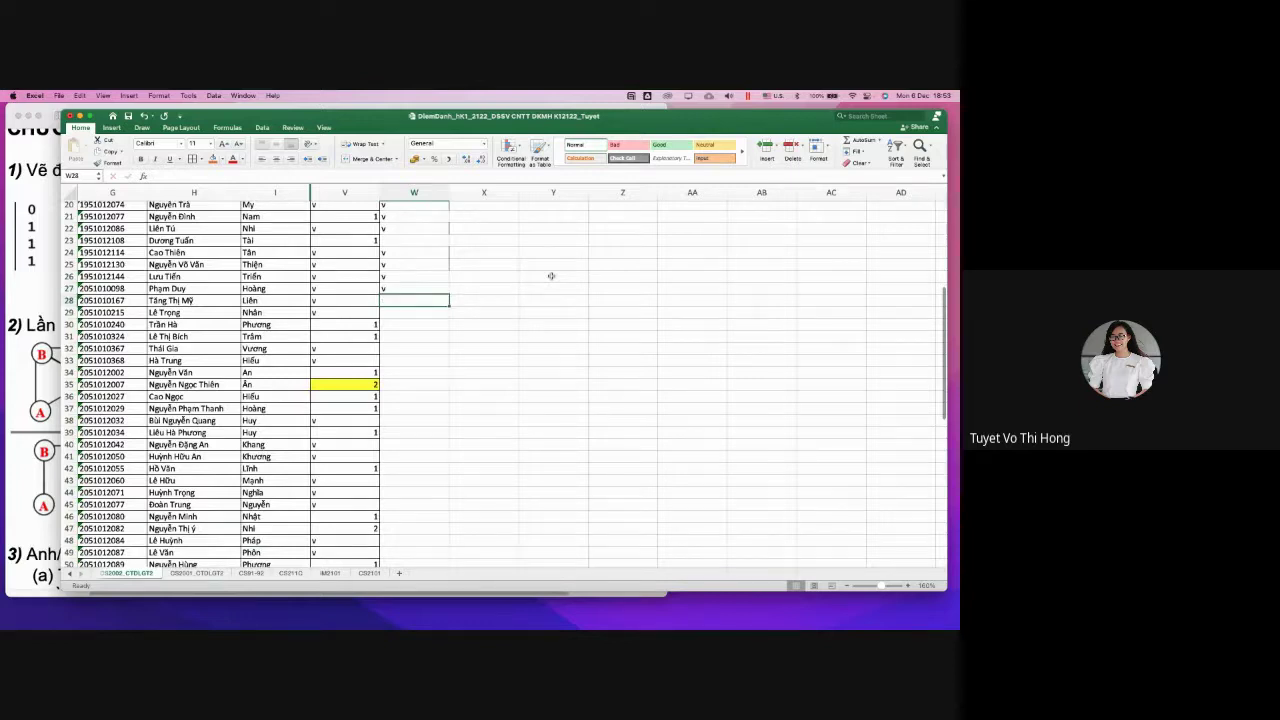
{"action": "type", "text": "v"}
{"action": "key", "text": "Return"}
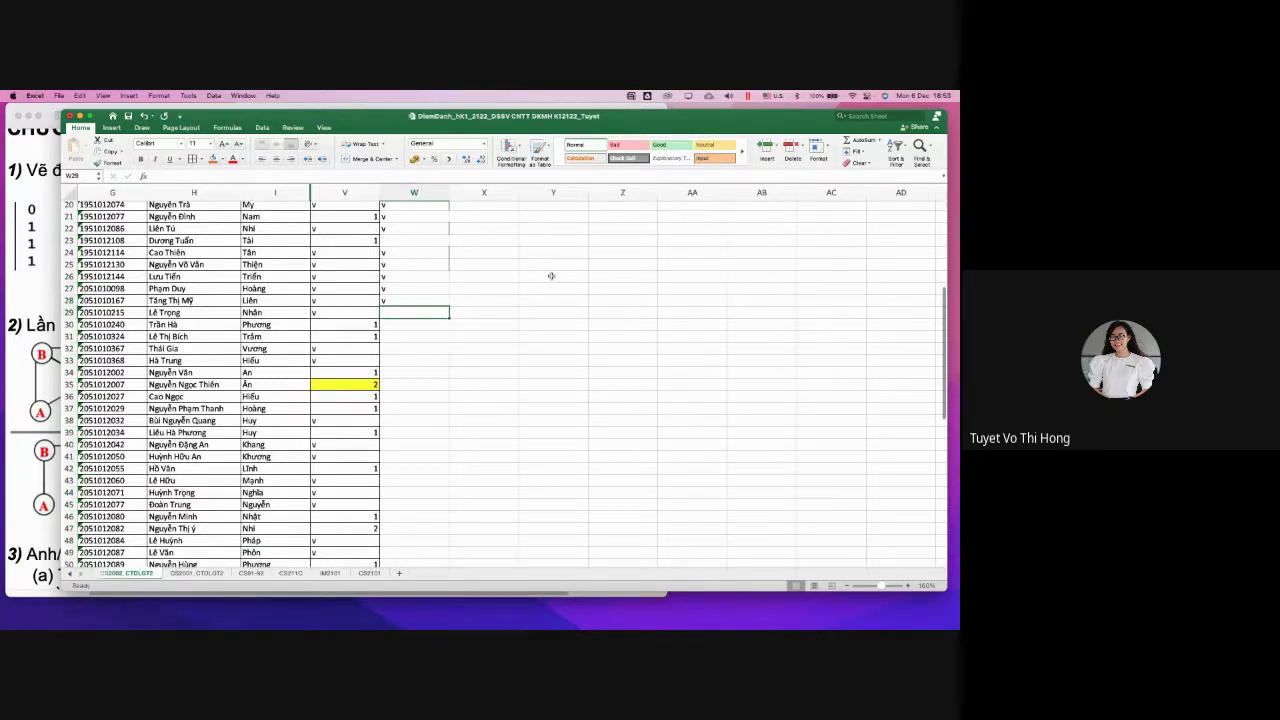
{"action": "type", "text": "v"}
{"action": "key", "text": "Return"}
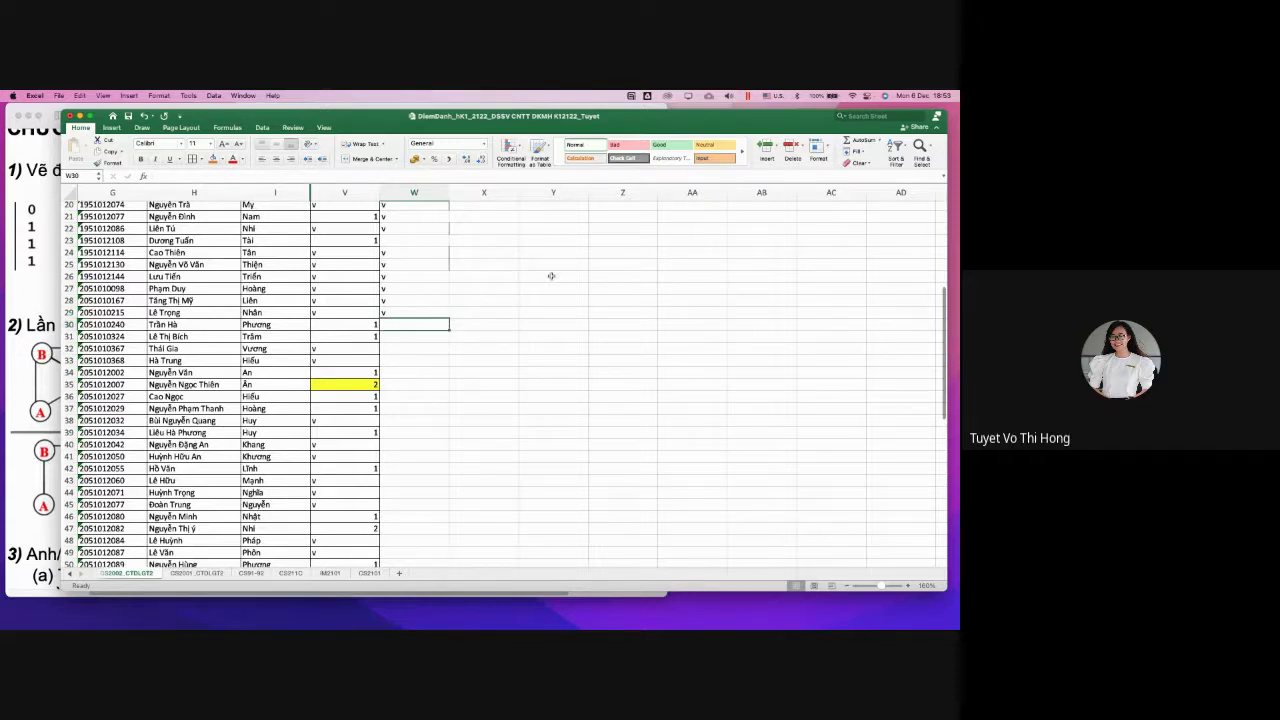
Enter v in W32 and W33, leaving W30 and W31 blank
{"action": "key", "text": "Return"}
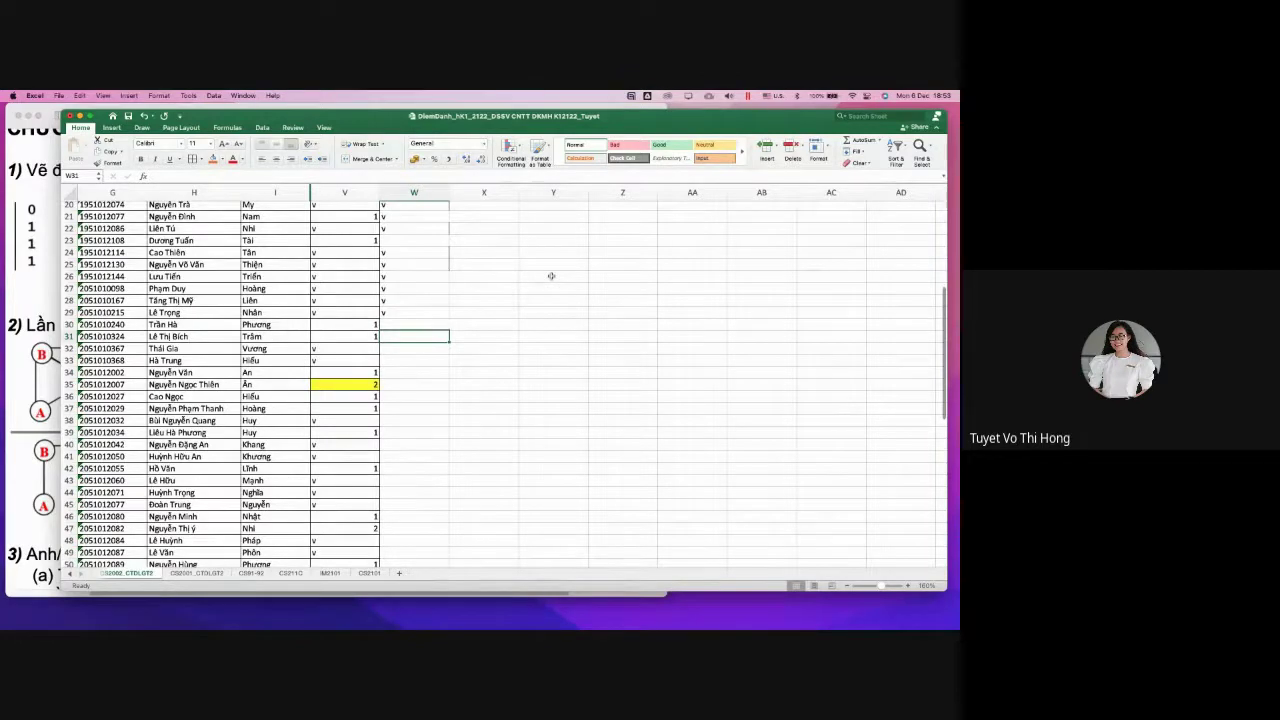
{"action": "key", "text": "Return"}
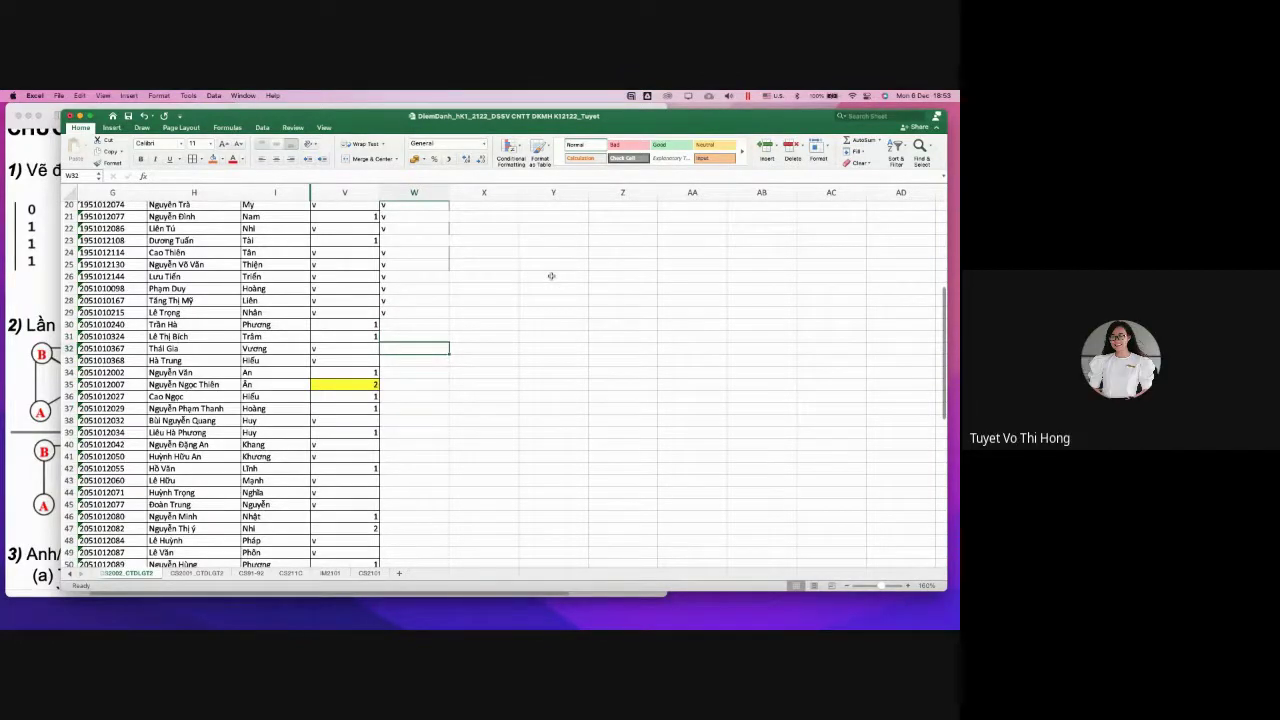
{"action": "type", "text": "v"}
{"action": "key", "text": "Return"}
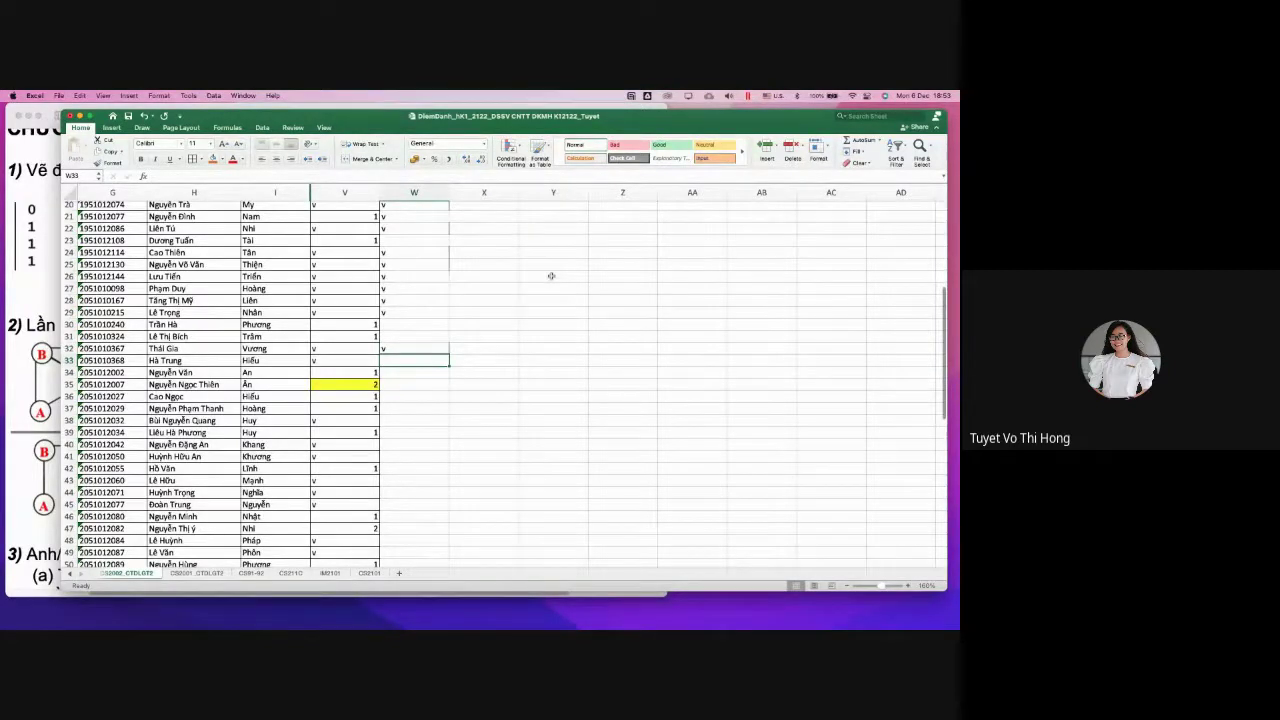
{"action": "type", "text": "v"}
{"action": "key", "text": "Return"}
Enter v in W38, W40 and W41, leaving W34 through W37 and W39 blank
{"action": "key", "text": "Return"}
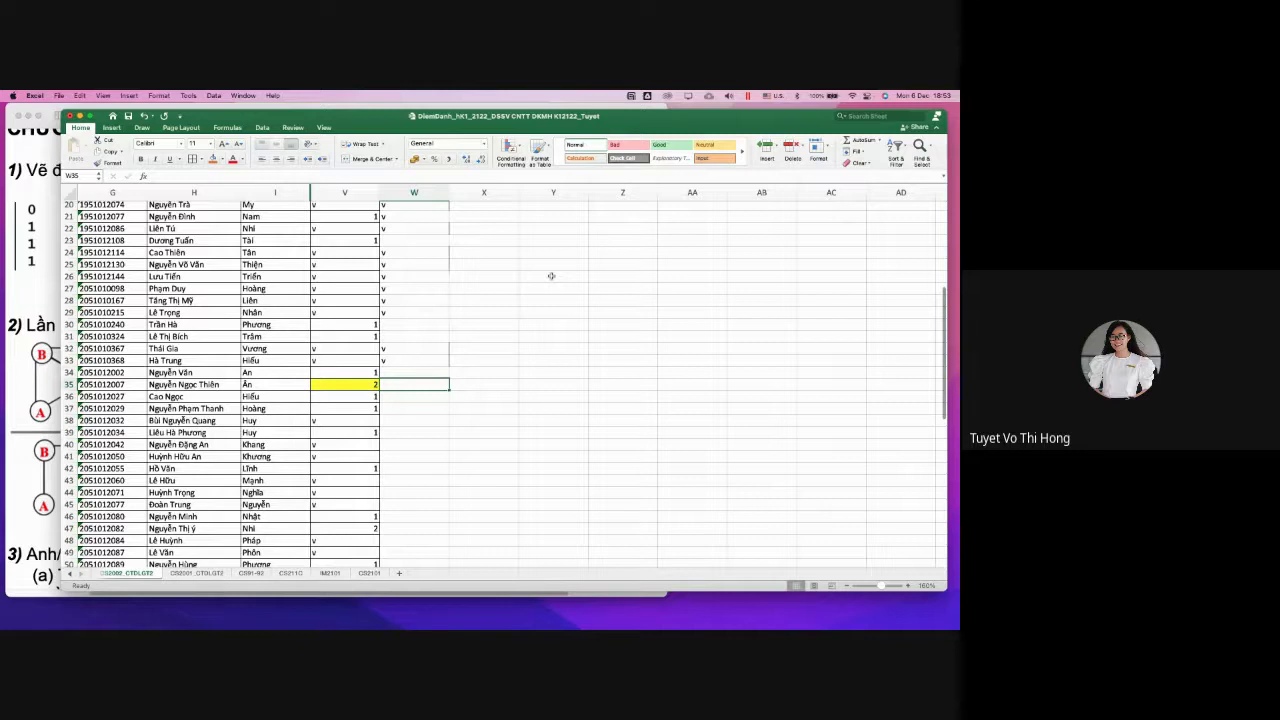
{"action": "key", "text": "Return"}
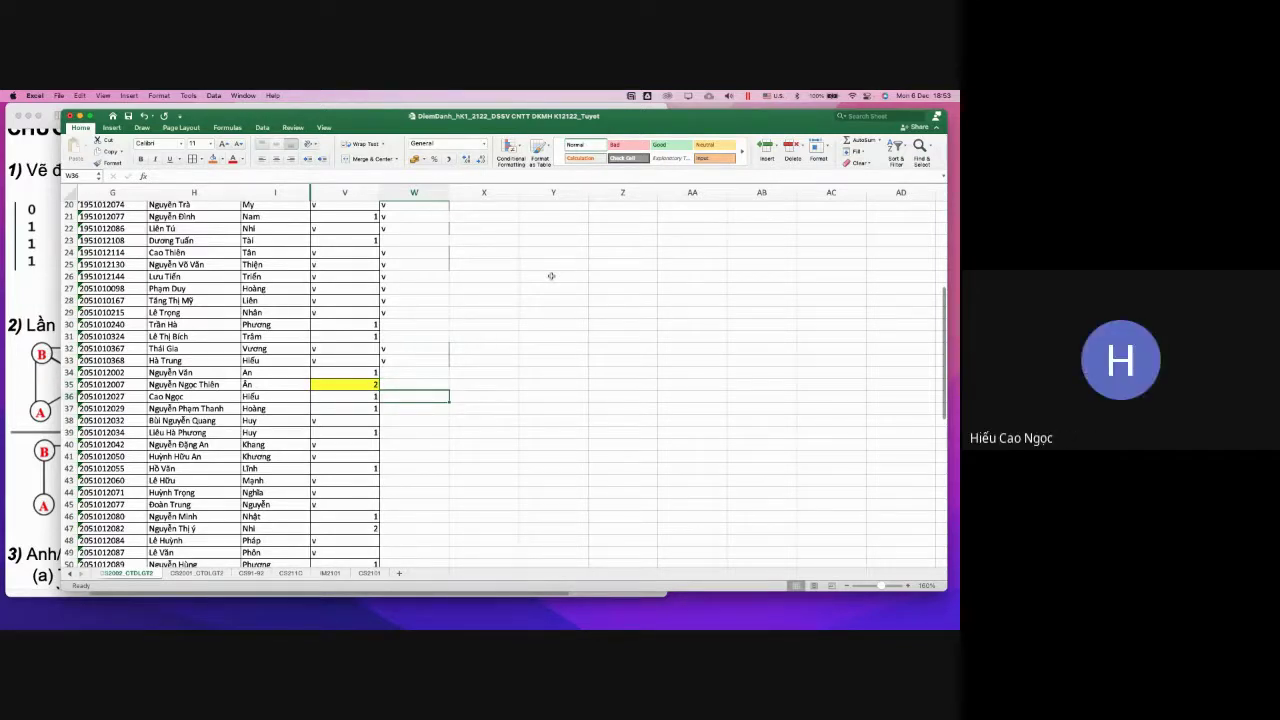
{"action": "key", "text": "Return"}
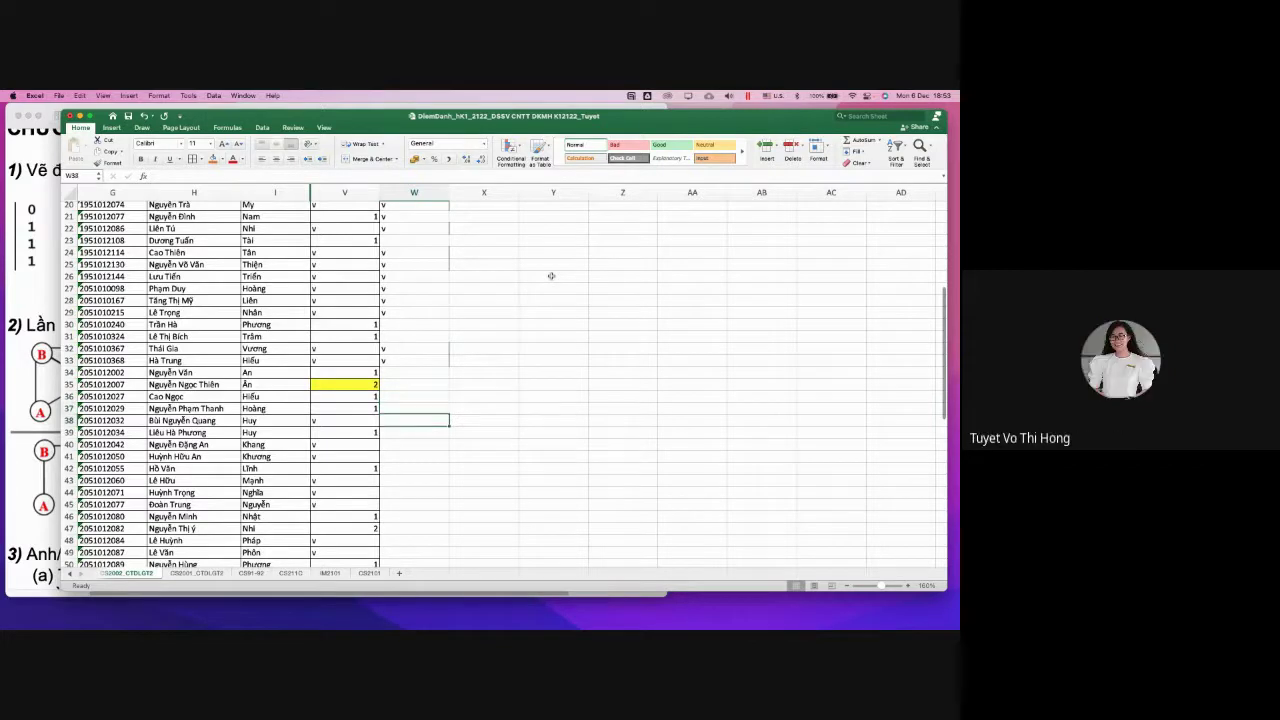
{"action": "key", "text": "Return"}
{"action": "type", "text": "v"}
{"action": "key", "text": "Return"}
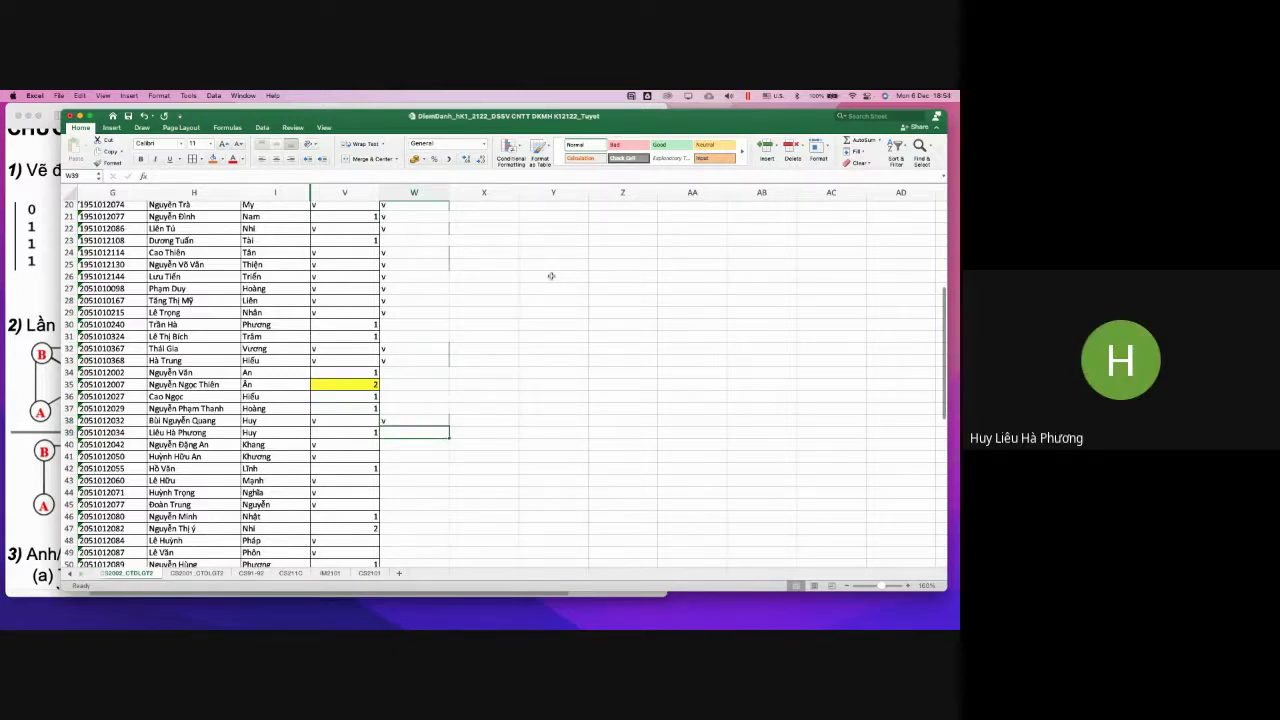
{"action": "key", "text": "Return"}
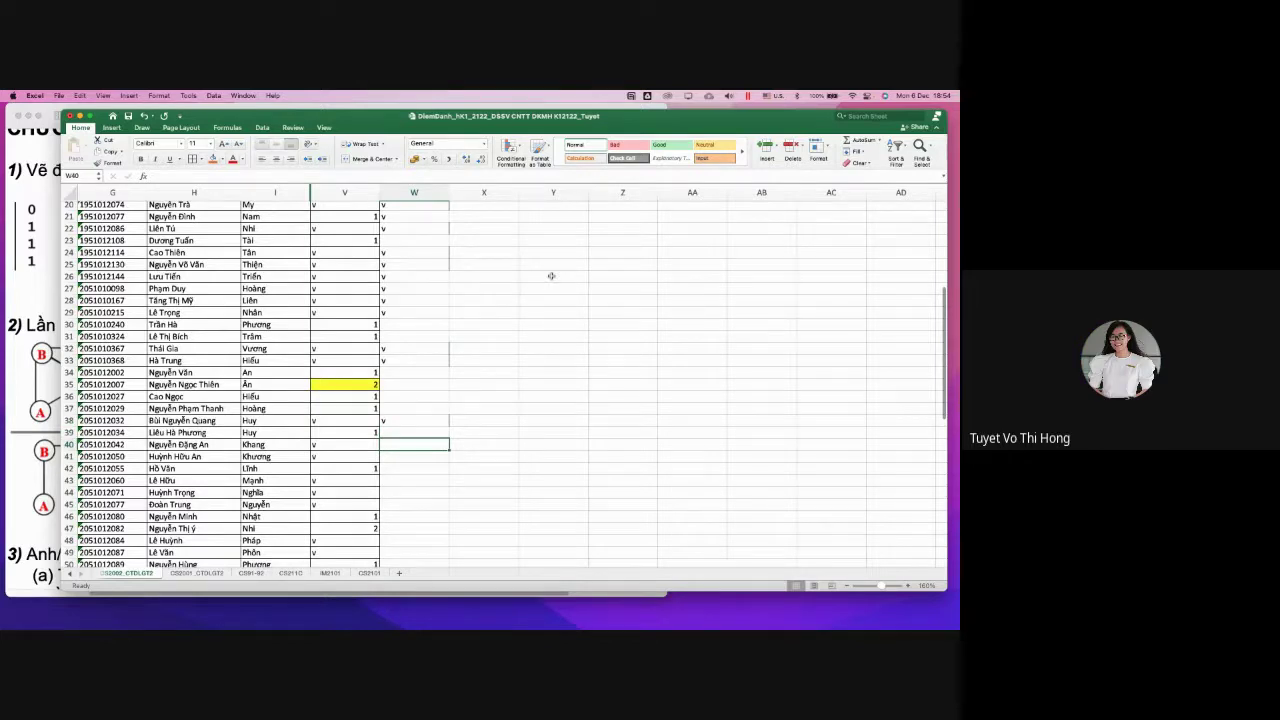
{"action": "type", "text": "v"}
{"action": "key", "text": "Return"}
{"action": "type", "text": "v"}
{"action": "key", "text": "Return"}
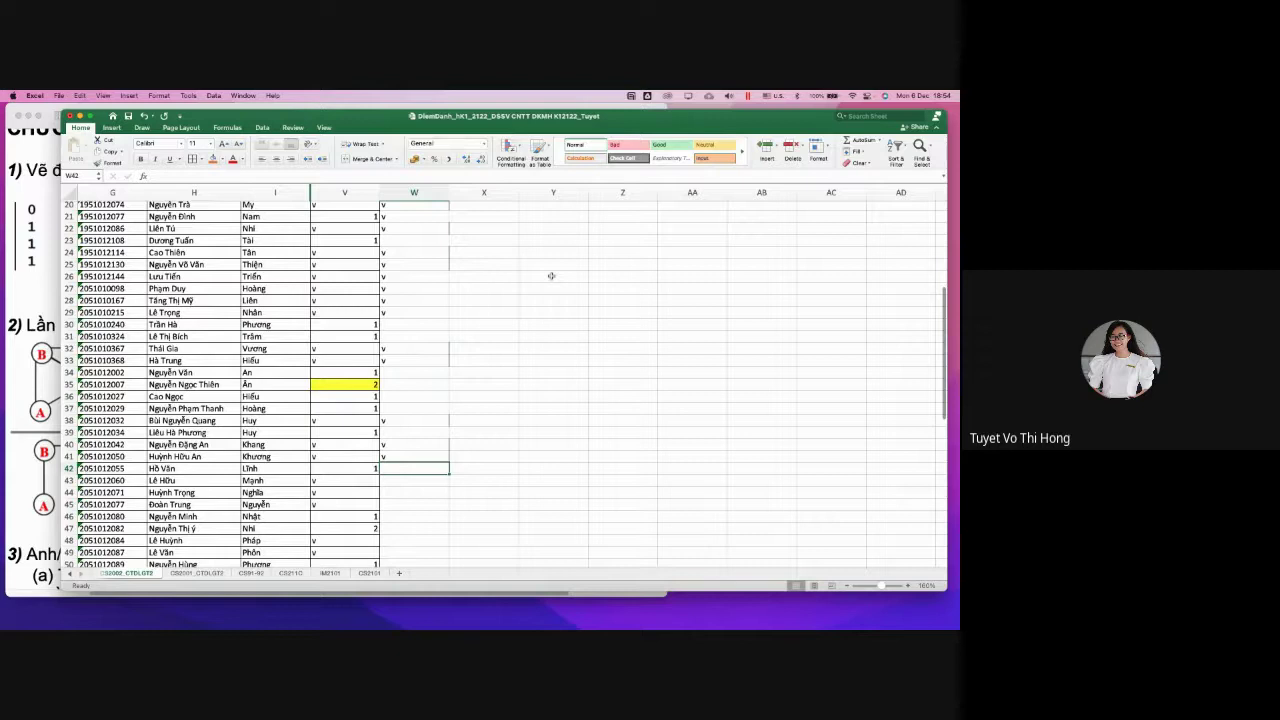
Enter v in W44 and W45, leaving W42 and W43 blank
{"action": "key", "text": "Return"}
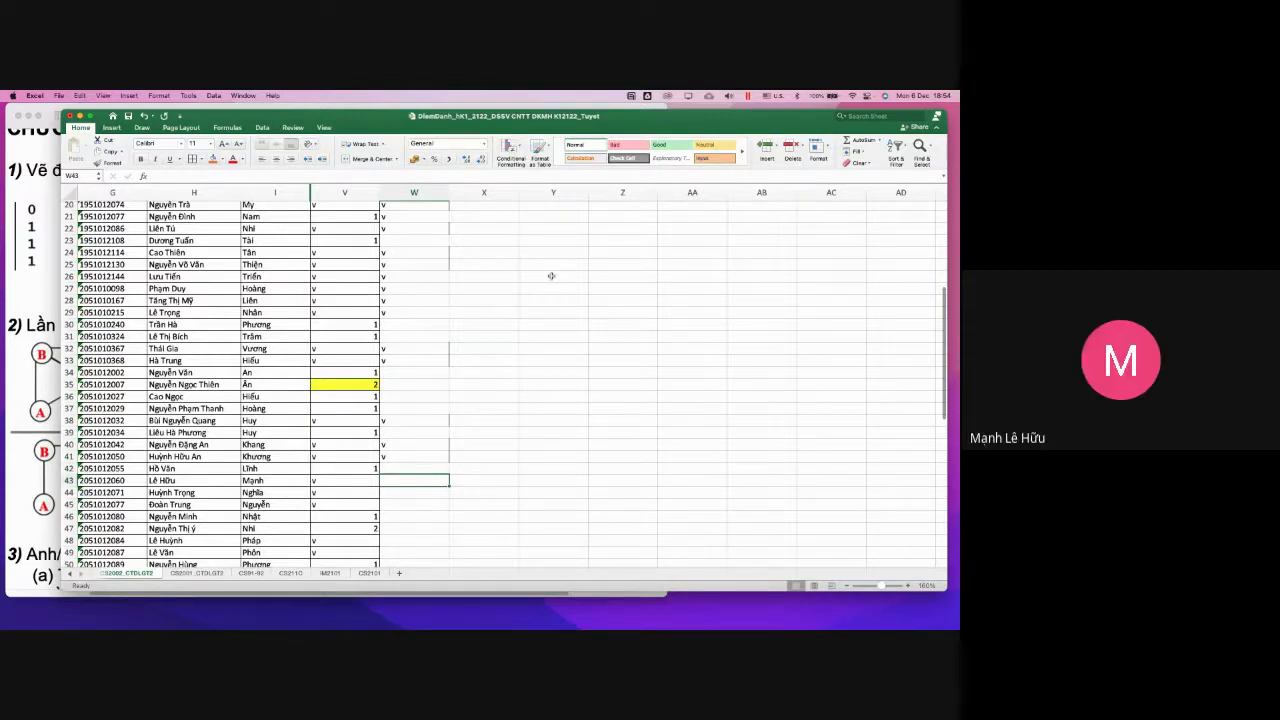
{"action": "key", "text": "Return"}
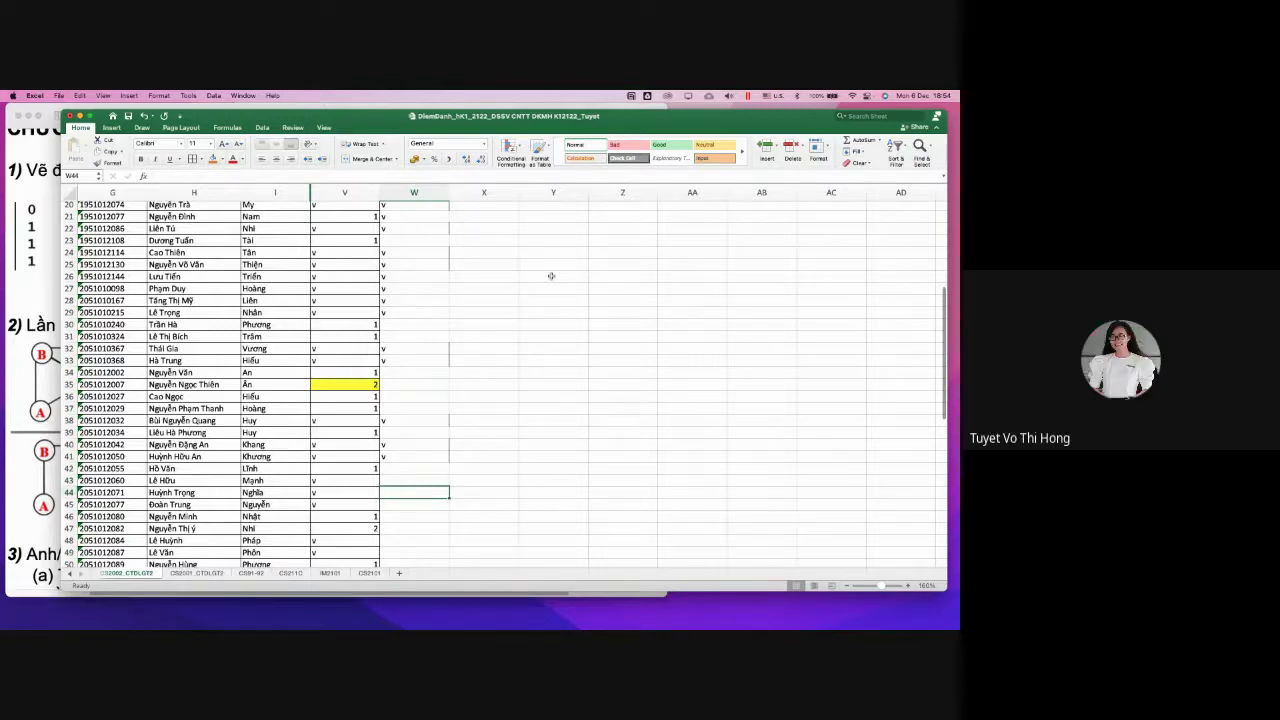
{"action": "type", "text": "v"}
{"action": "key", "text": "Return"}
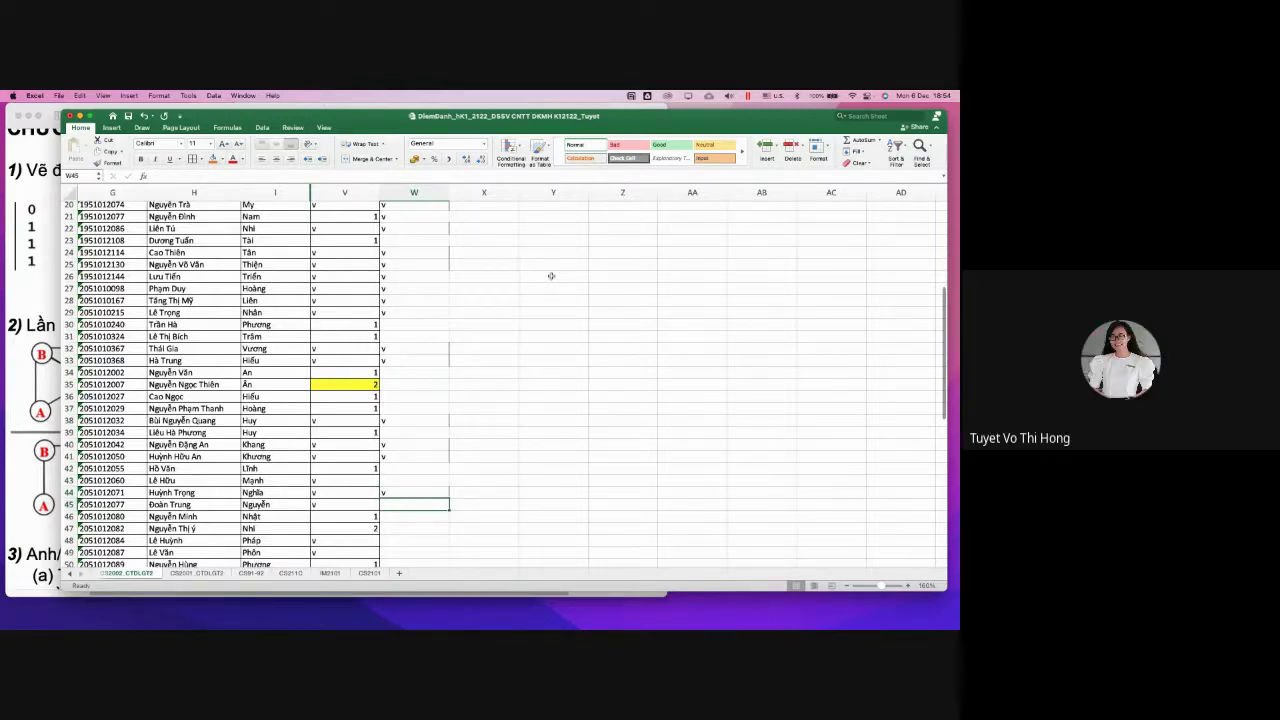
{"action": "type", "text": "v"}
{"action": "key", "text": "Return"}
{"action": "scroll", "coordinate": [413, 407], "scroll_direction": "down", "scroll_amount": 4}
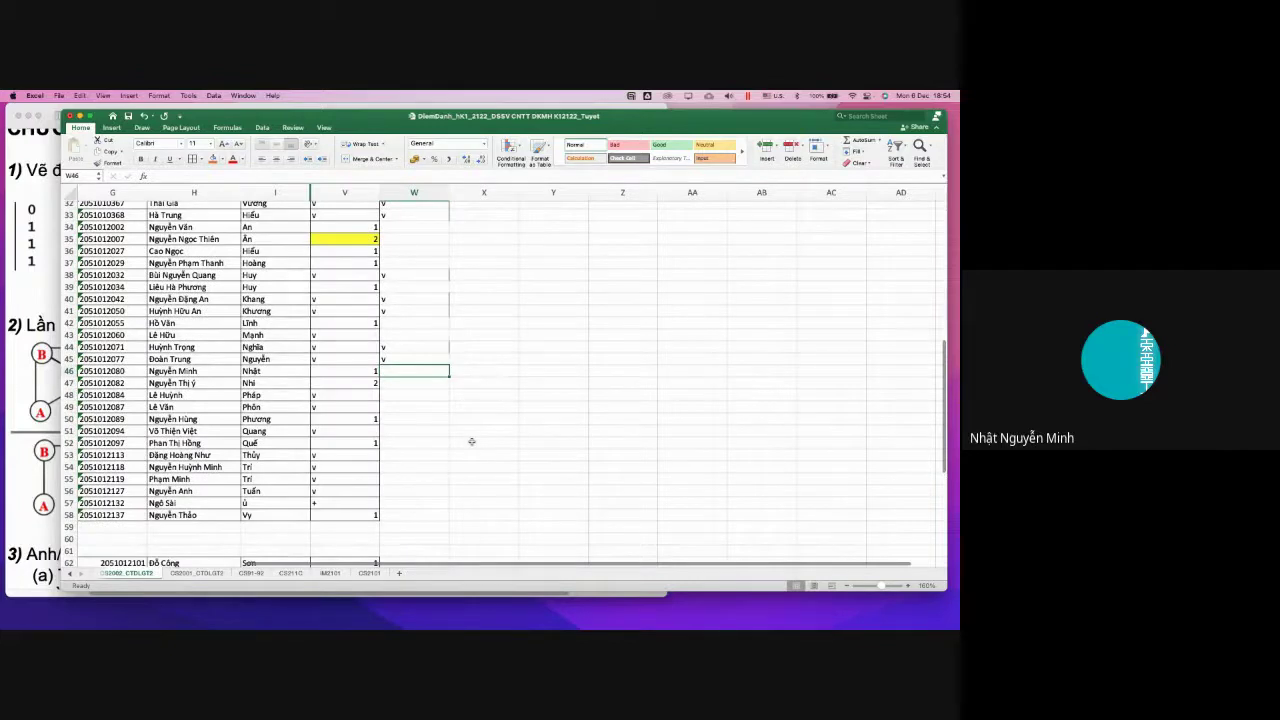
Enter v in W48 and W49, leaving W46 and W47 blank
{"action": "key", "text": "Return"}
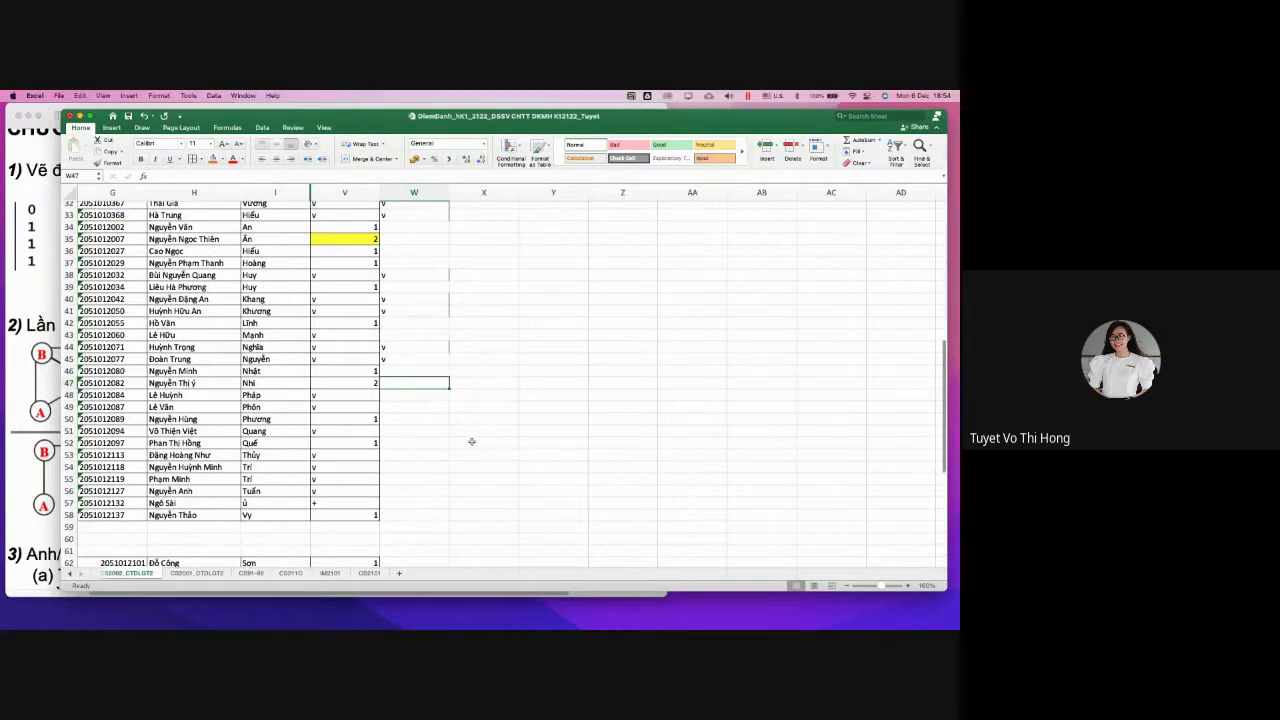
{"action": "key", "text": "Return"}
{"action": "type", "text": "v"}
{"action": "key", "text": "Return"}
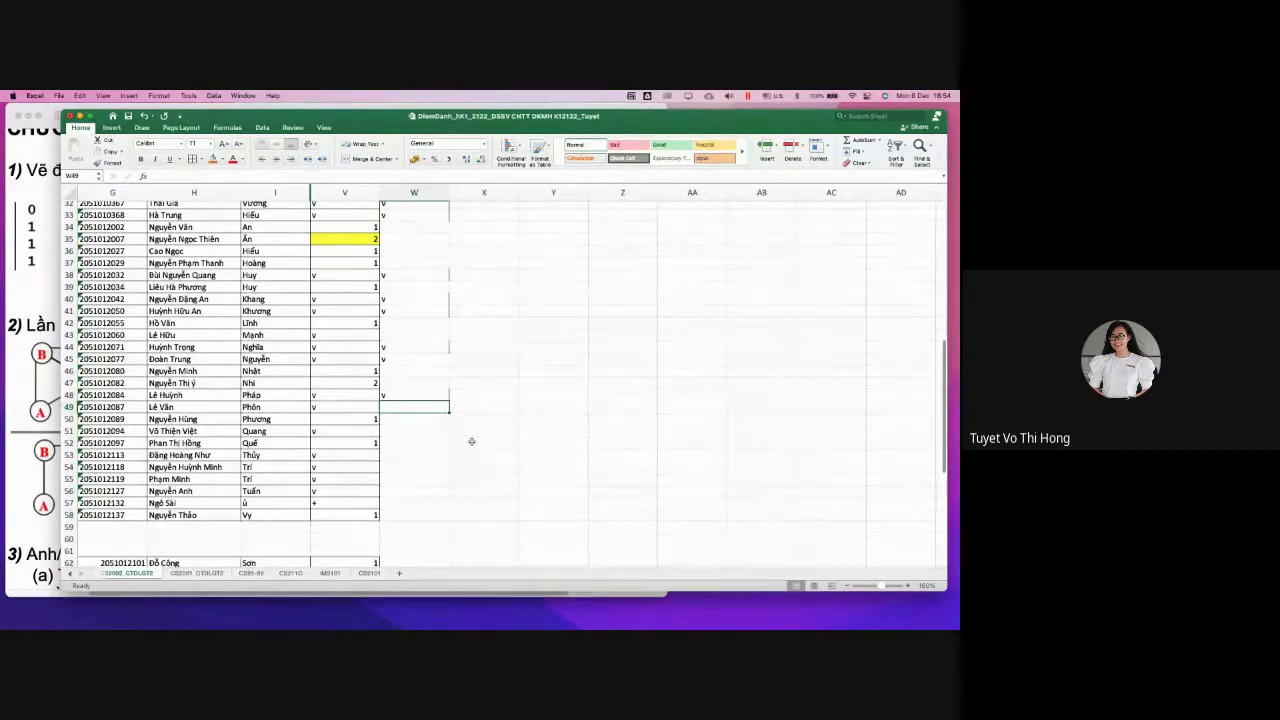
{"action": "type", "text": "v"}
{"action": "key", "text": "Return"}
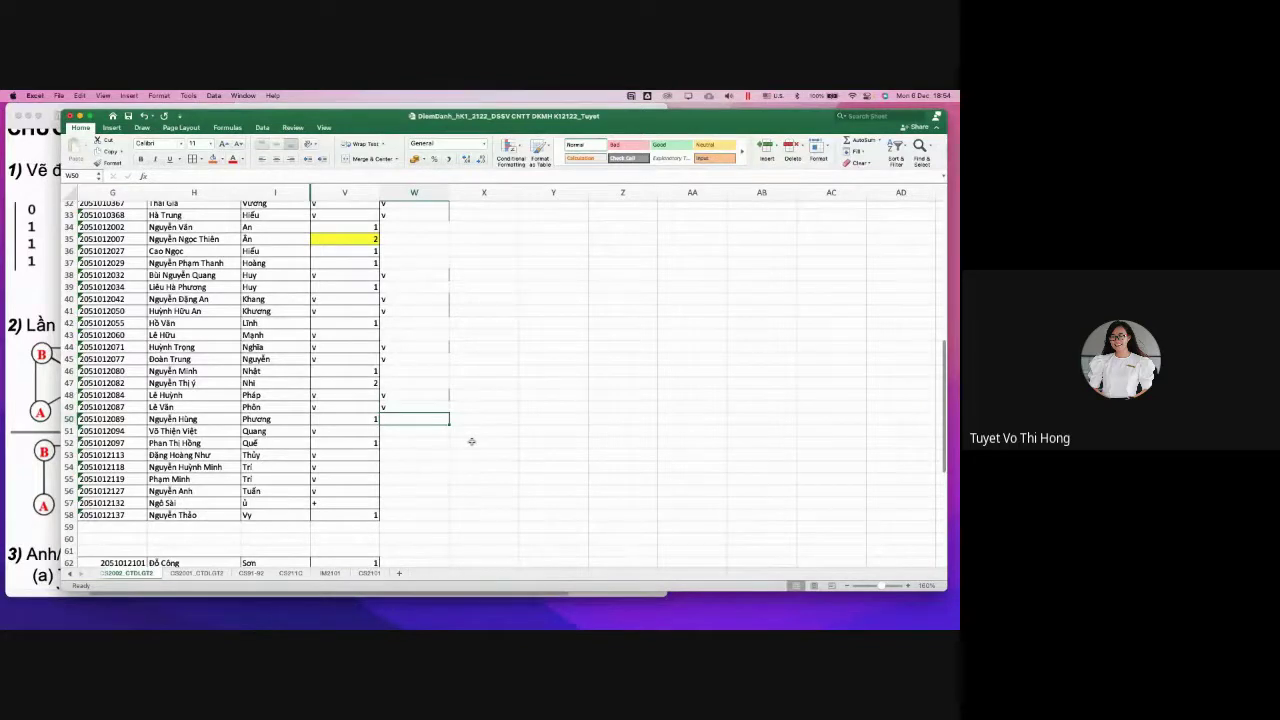
Enter v in W51 and W53, leaving W50 and W52 blank
{"action": "key", "text": "Return"}
{"action": "key", "text": "Return"}
{"action": "key", "text": "Return"}
{"action": "type", "text": "v"}
{"action": "key", "text": "Return"}
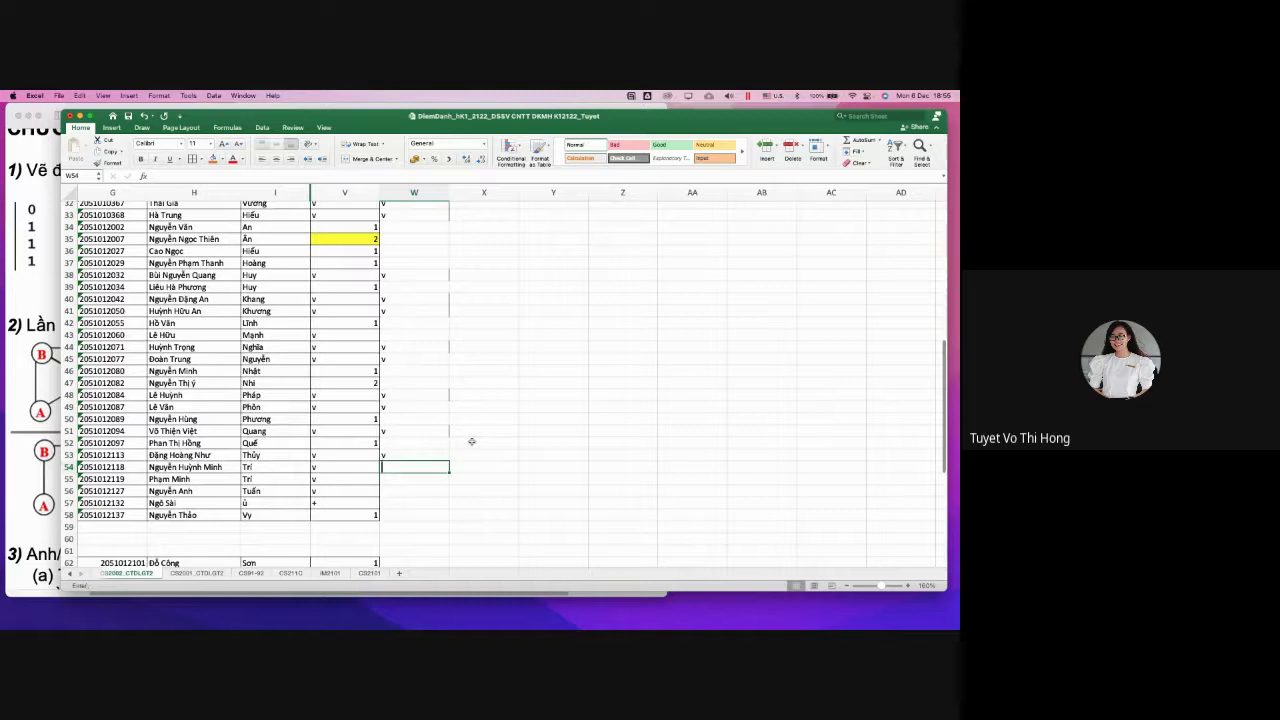
Enter v in W54 through W56, leaving the remaining students in rows 57, 58 and 62 blank
{"action": "type", "text": "v"}
{"action": "key", "text": "Return"}
{"action": "type", "text": "v"}
{"action": "key", "text": "Return"}
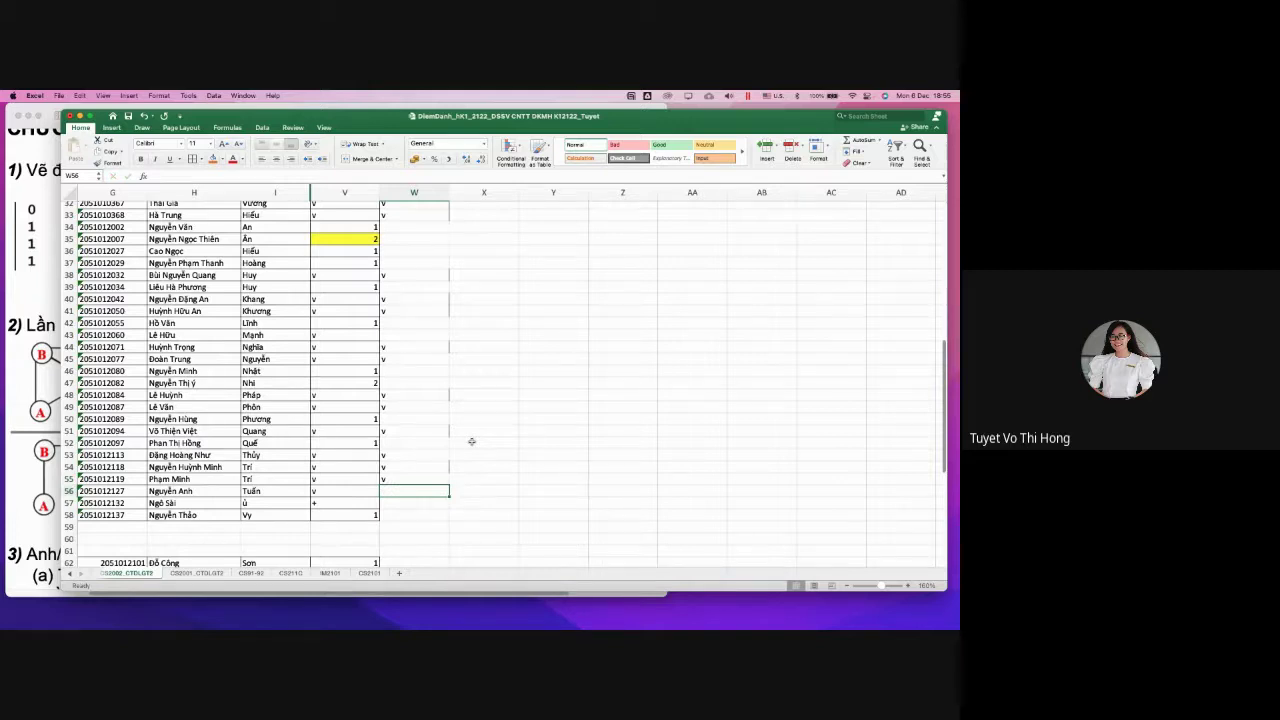
{"action": "type", "text": "v"}
{"action": "key", "text": "Return"}
{"action": "key", "text": "Return"}
{"action": "key", "text": "Down"}
{"action": "key", "text": "Down"}
{"action": "key", "text": "Down"}
{"action": "key", "text": "Down"}
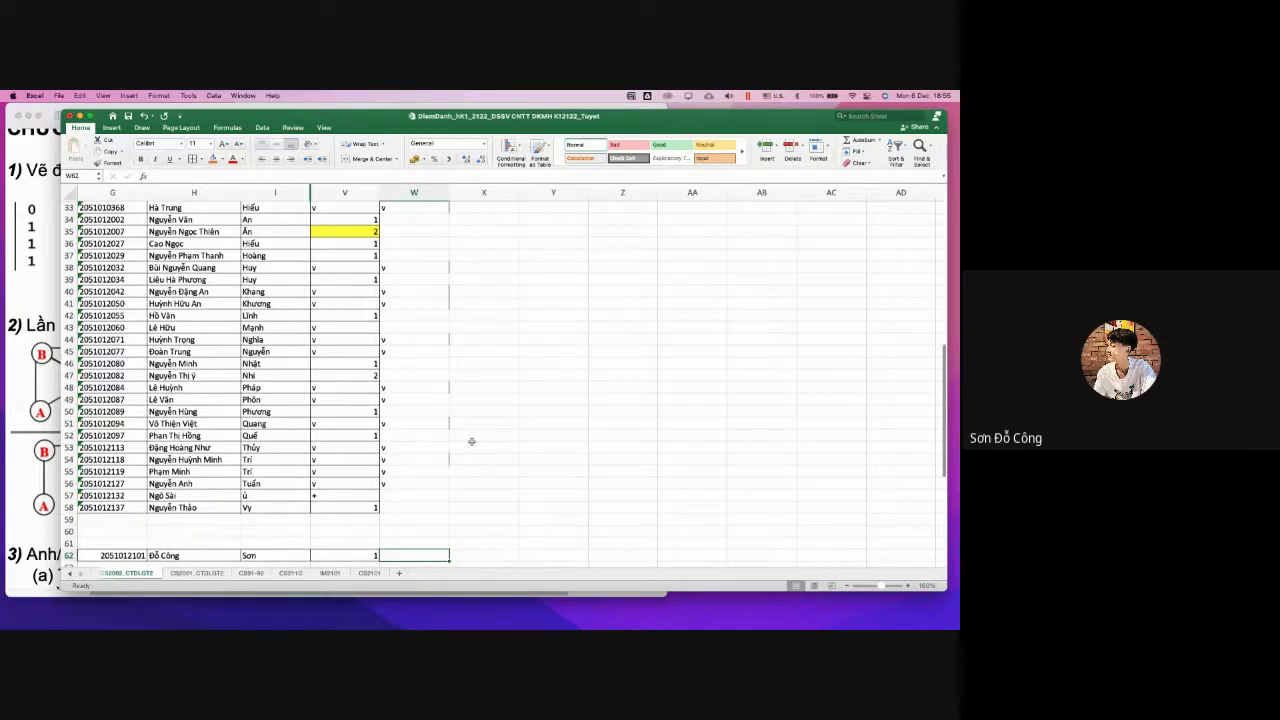
{"action": "key", "text": "Down"}
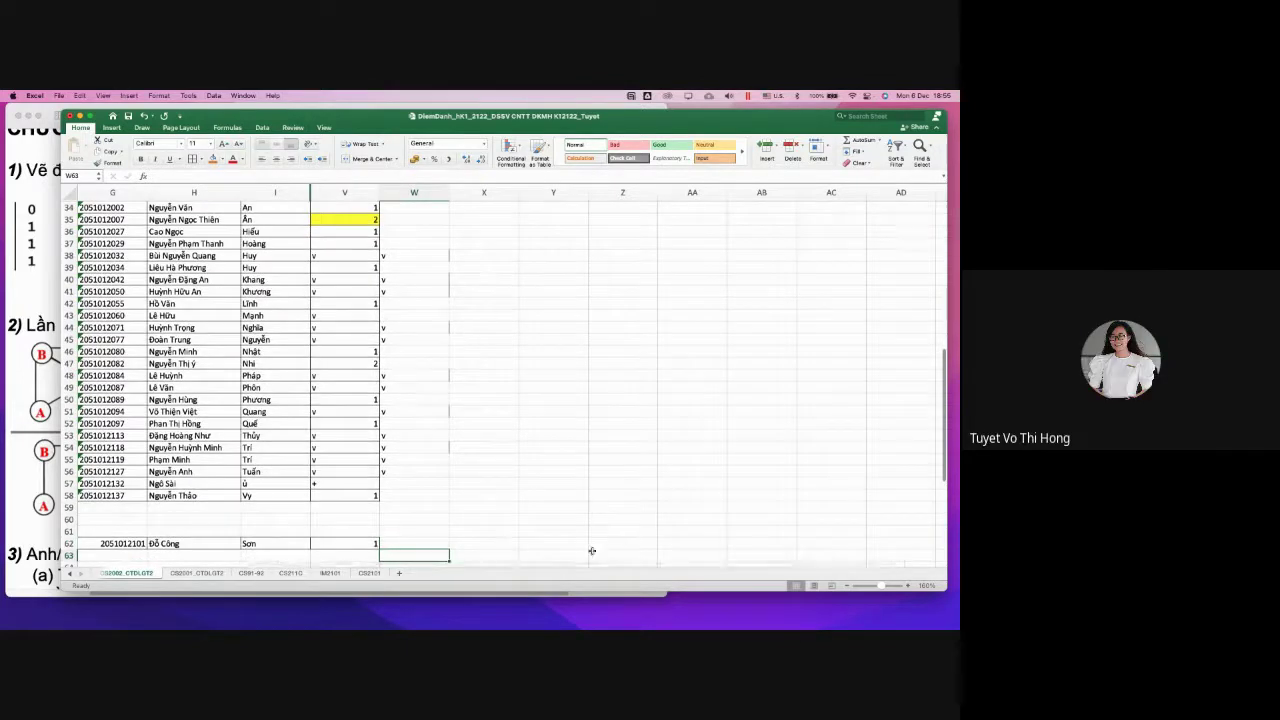
{"action": "scroll", "coordinate": [449, 394], "scroll_direction": "up", "scroll_amount": 10}
{"action": "left_click_drag", "start_coordinate": [275, 192], "coordinate": [334, 192]}
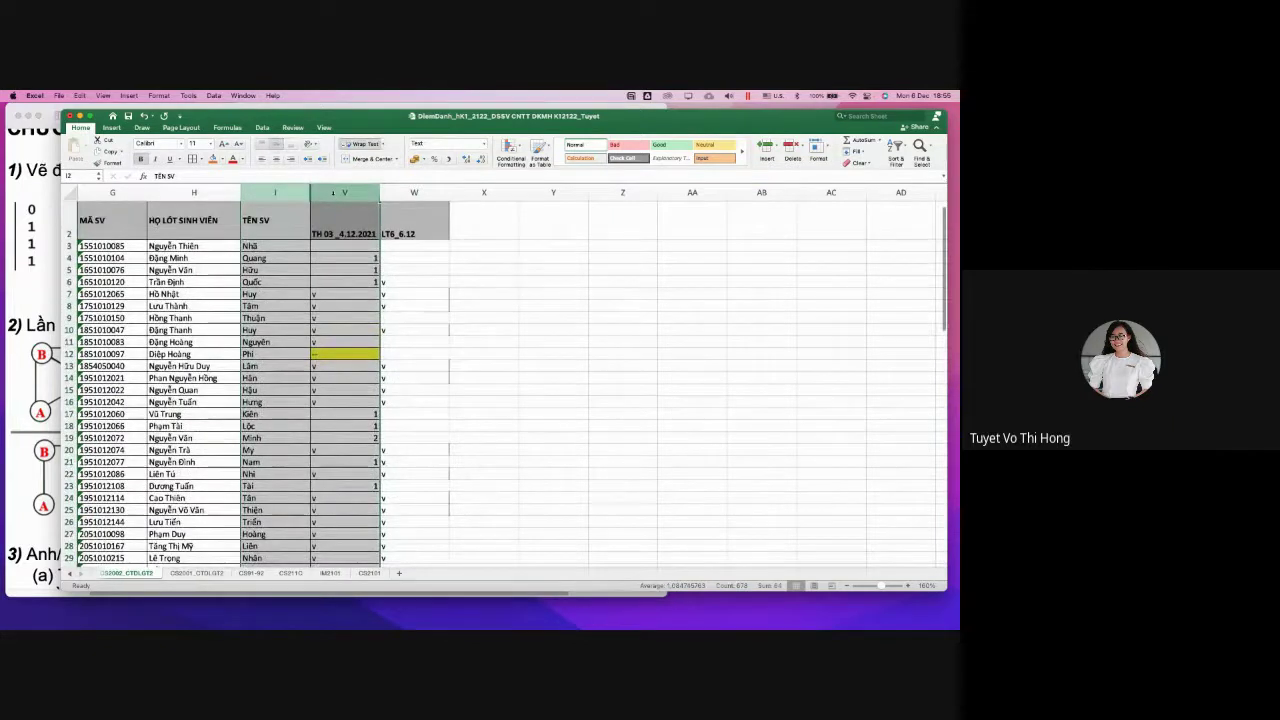
{"action": "left_click", "coordinate": [414, 330]}
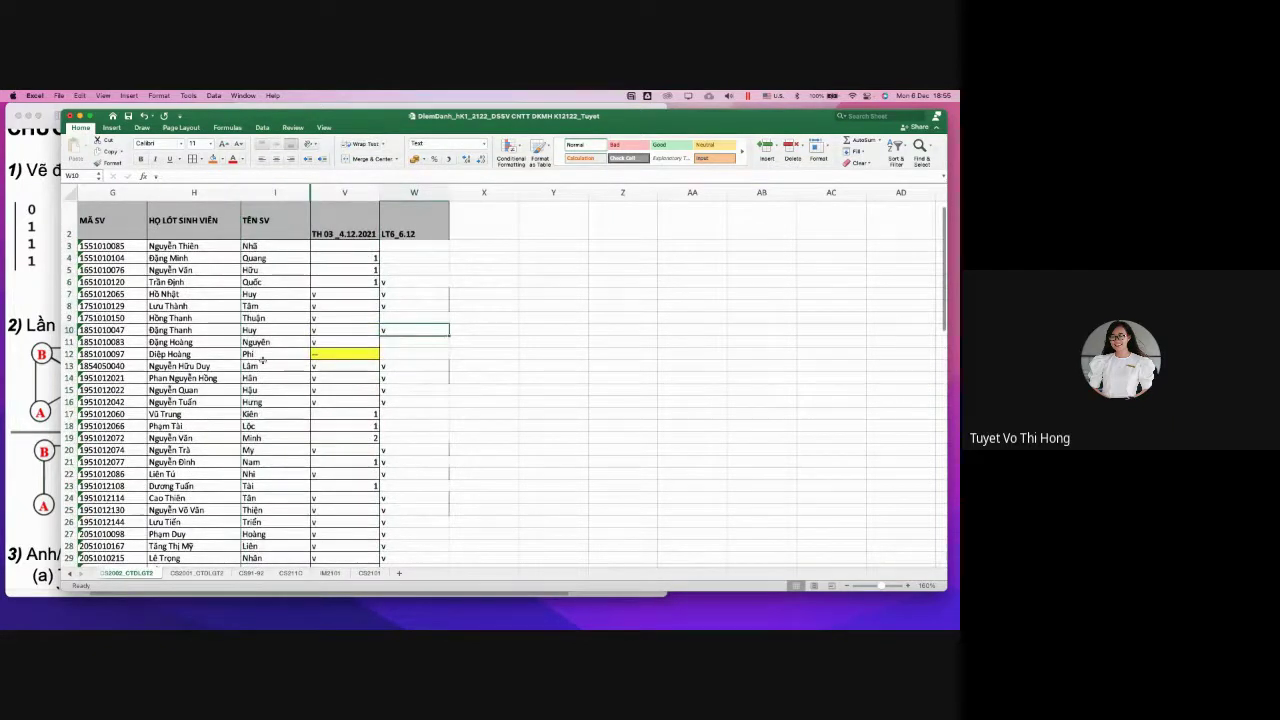
{"action": "scroll", "coordinate": [257, 439], "scroll_direction": "up", "scroll_amount": 1}
{"action": "scroll", "coordinate": [505, 384], "scroll_direction": "down", "scroll_amount": 5}
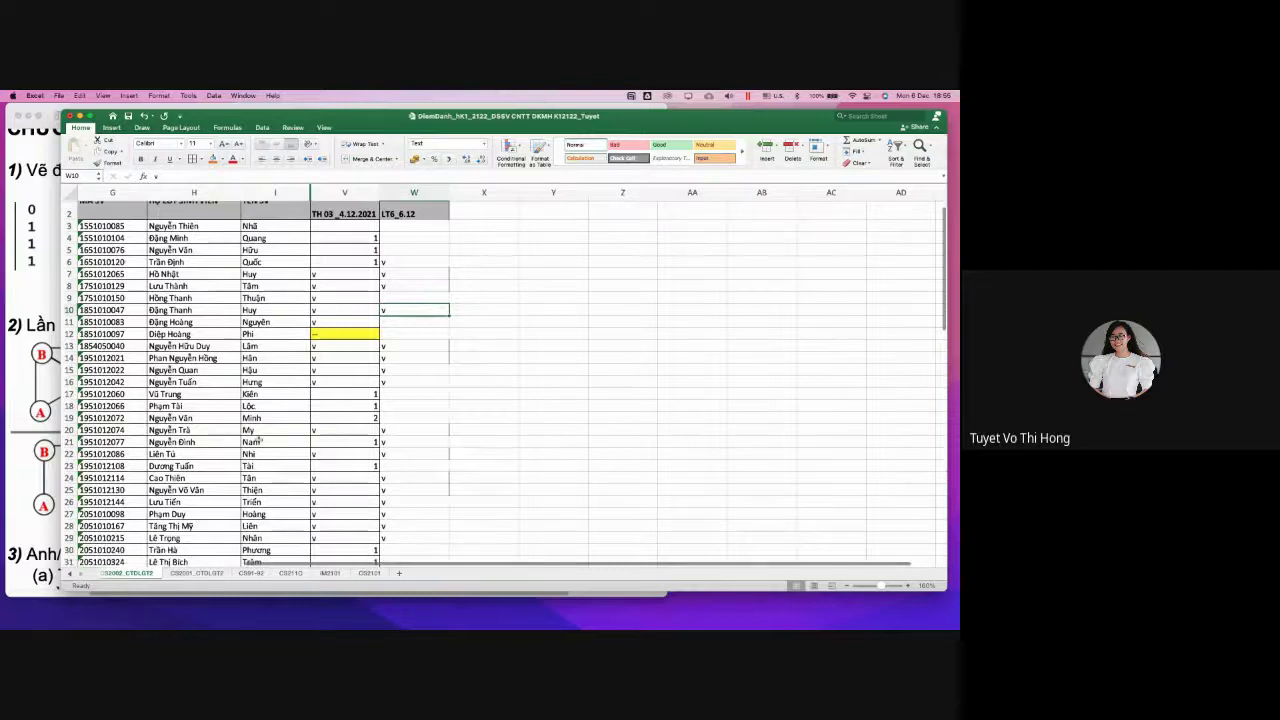
On the CS2001_CTDLGT2 sheet, enter cs02 in W9, right of the TH03_(2.12) column
{"action": "left_click", "coordinate": [188, 573]}
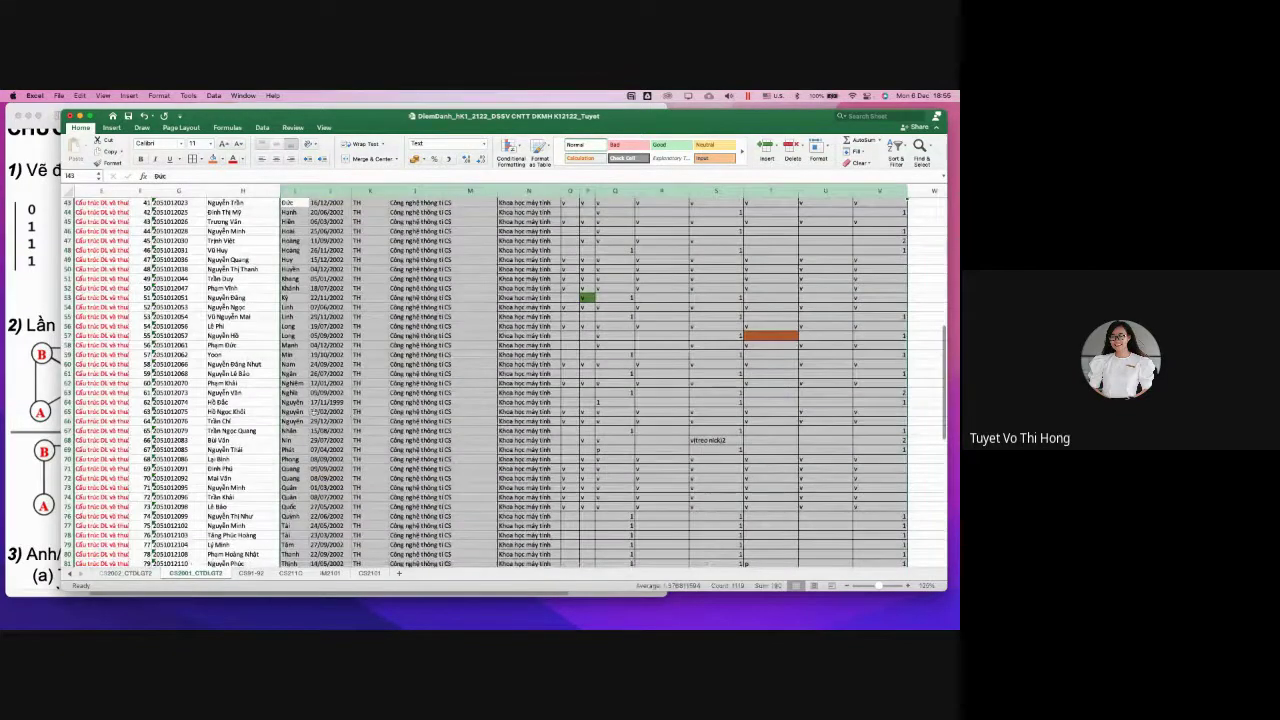
{"action": "scroll", "coordinate": [314, 411], "scroll_direction": "up", "scroll_amount": 5}
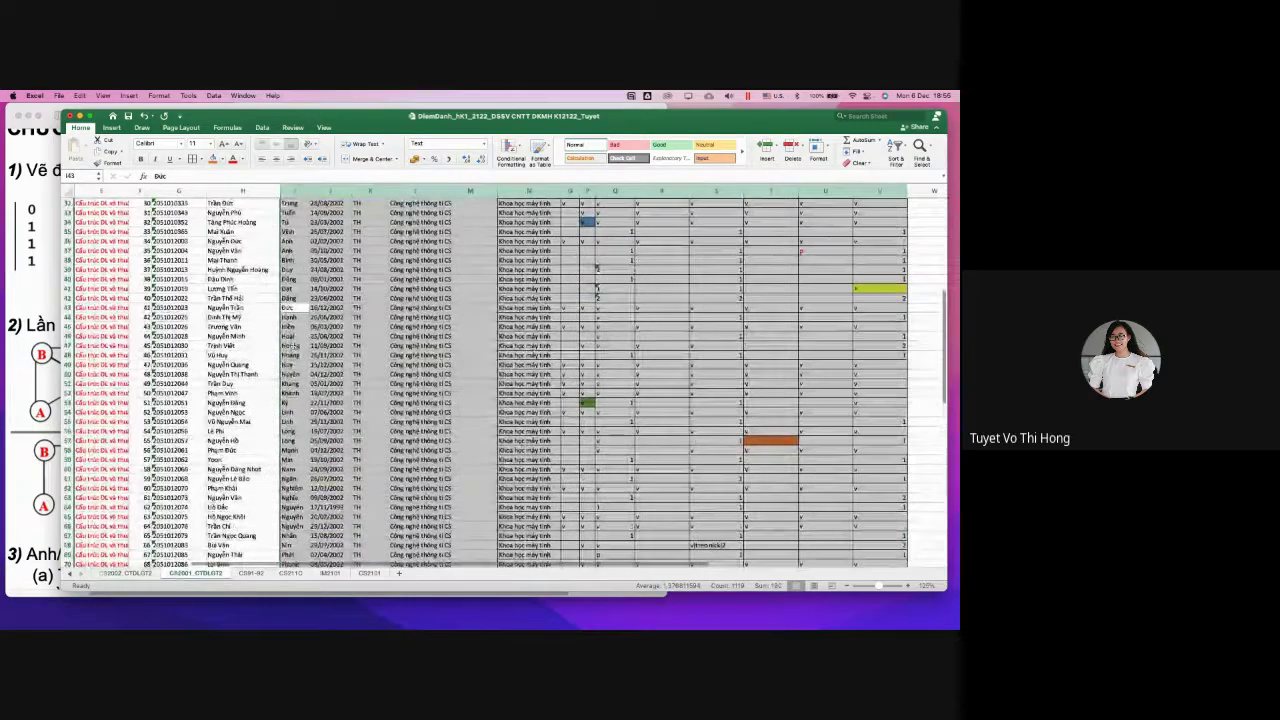
{"action": "scroll", "coordinate": [293, 345], "scroll_direction": "up", "scroll_amount": 10}
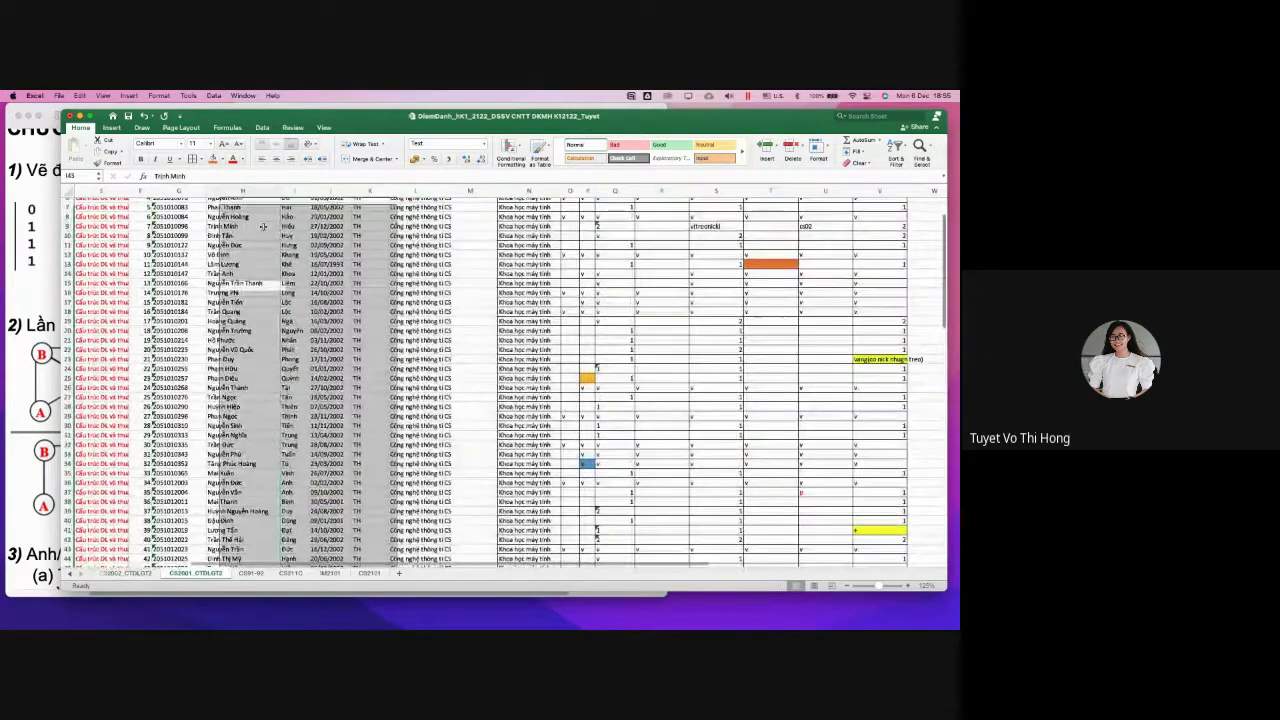
{"action": "left_click", "coordinate": [68, 226]}
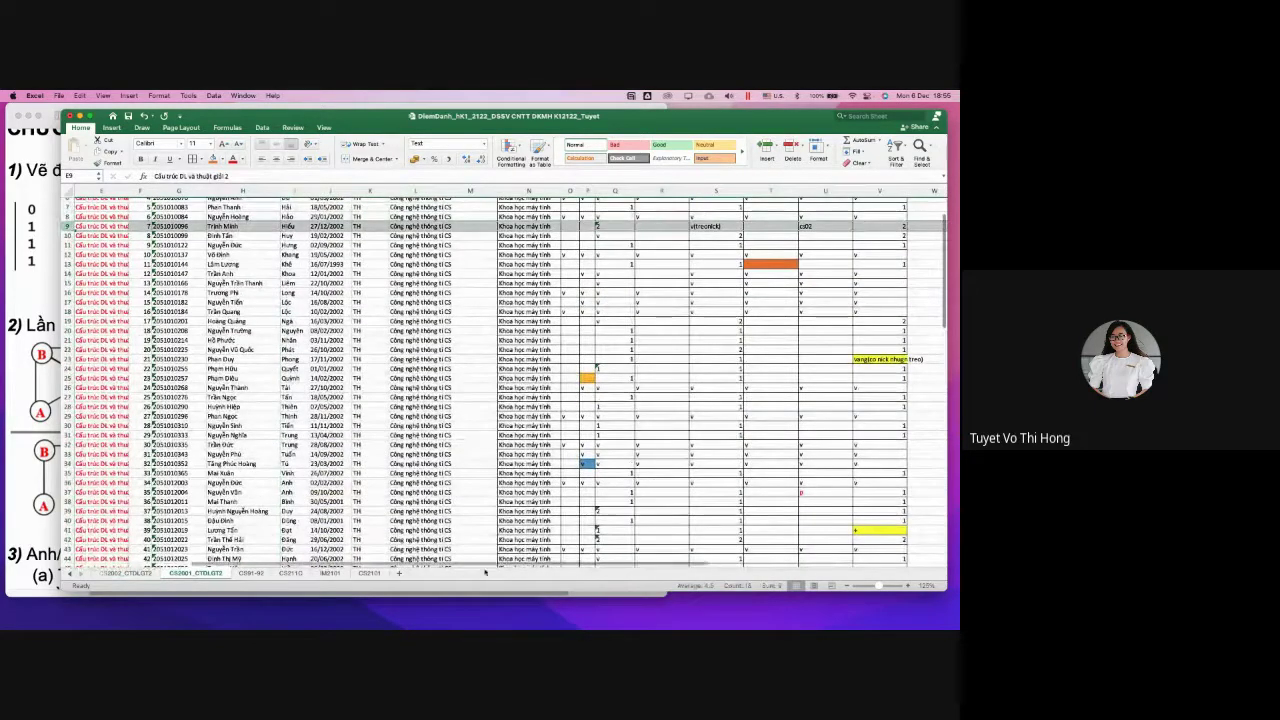
{"action": "scroll", "coordinate": [640, 557], "scroll_direction": "right", "scroll_amount": 6}
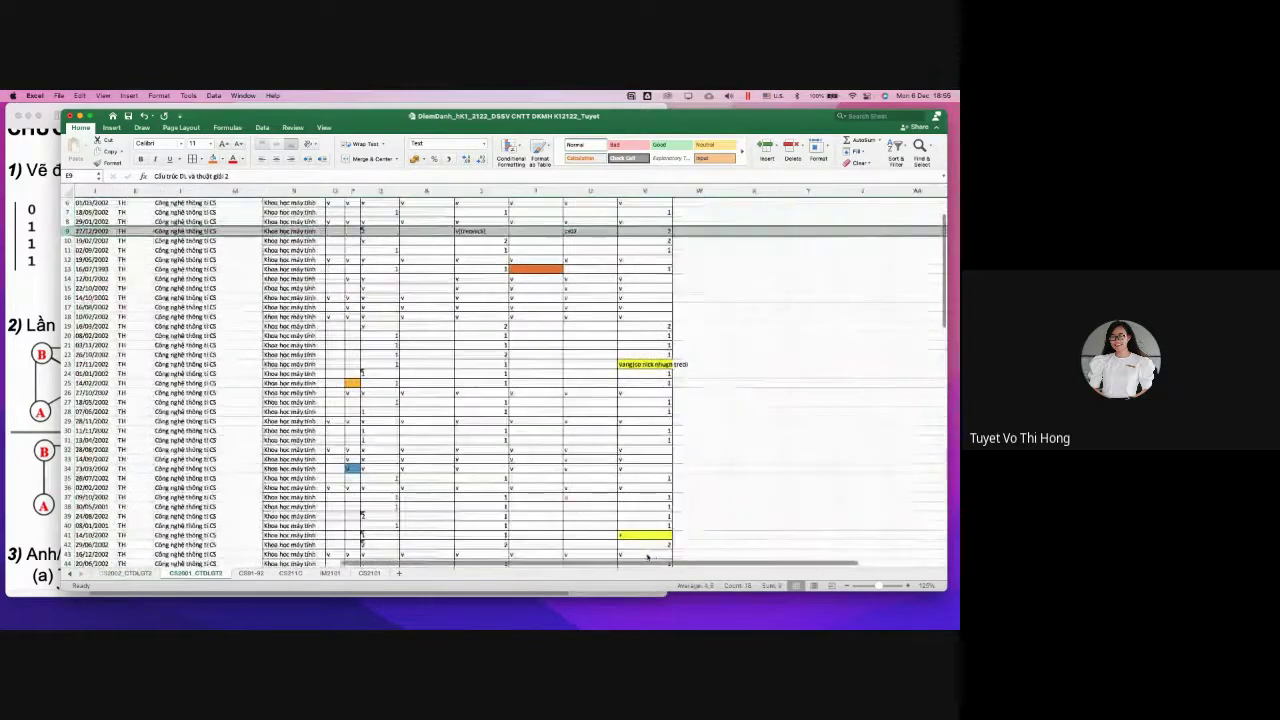
{"action": "scroll", "coordinate": [640, 557], "scroll_direction": "right", "scroll_amount": 2}
{"action": "scroll", "coordinate": [688, 366], "scroll_direction": "up", "scroll_amount": 2}
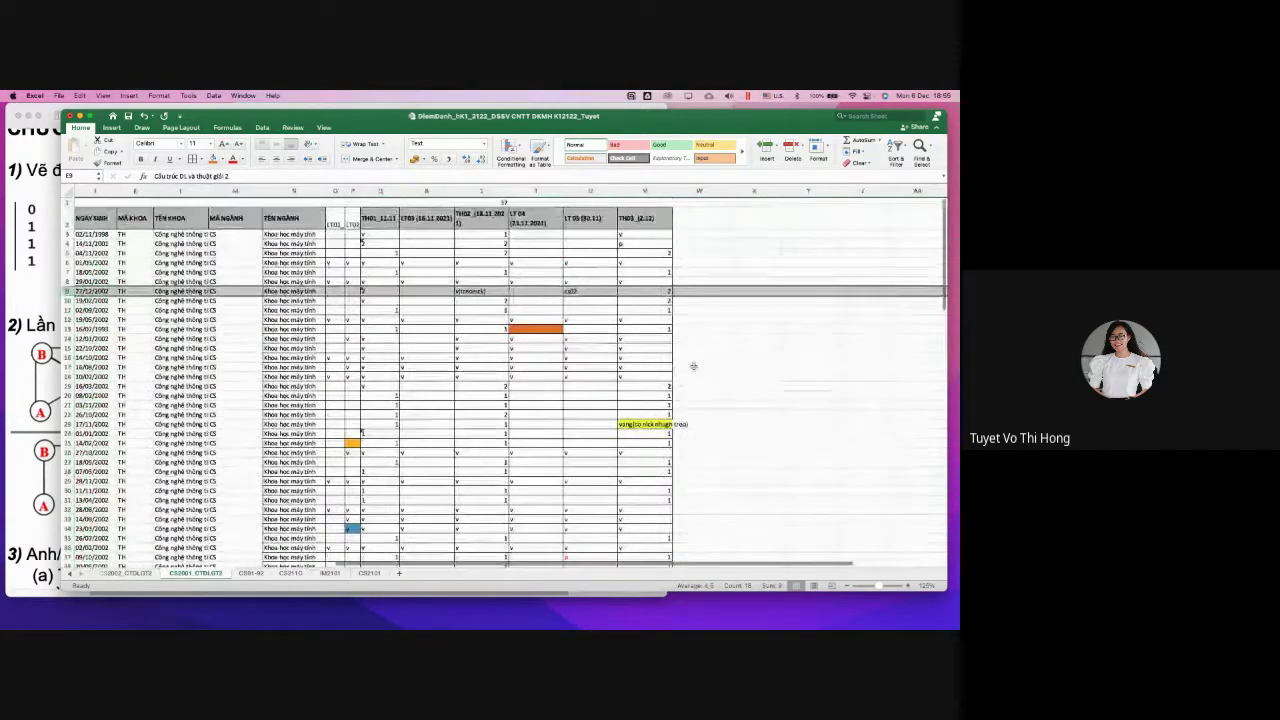
{"action": "left_click", "coordinate": [706, 290]}
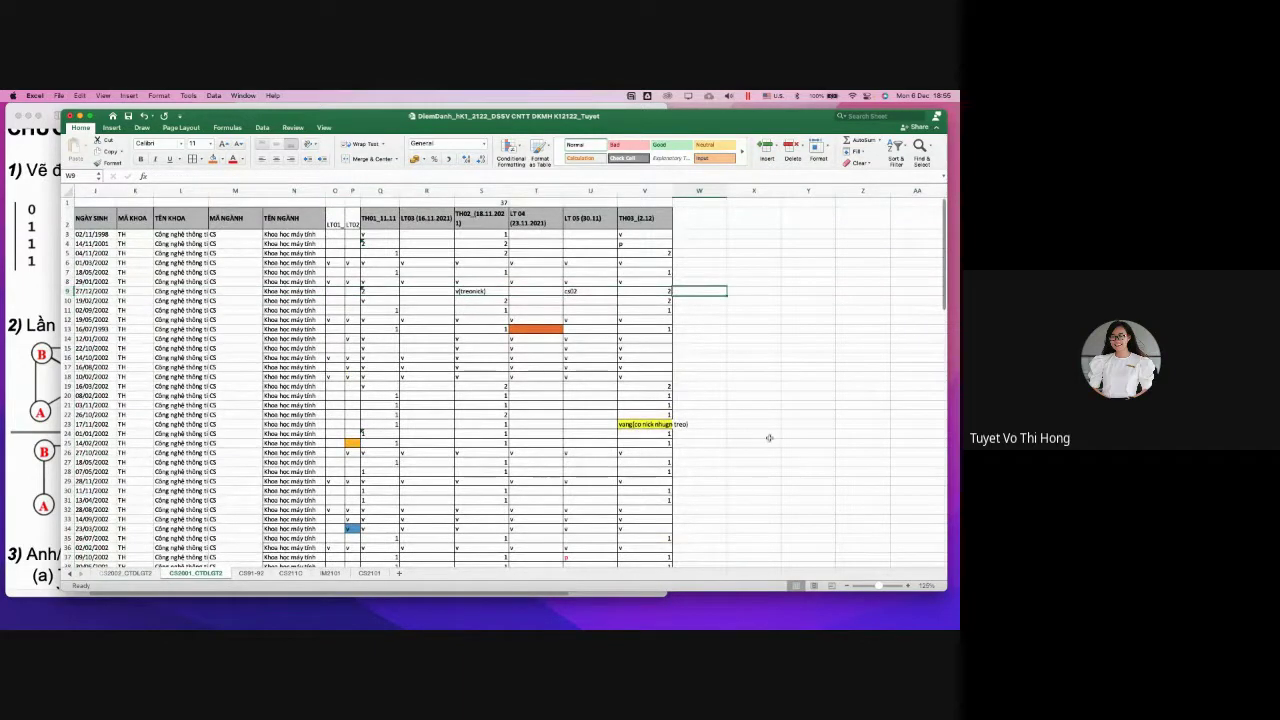
{"action": "type", "text": "cs"}
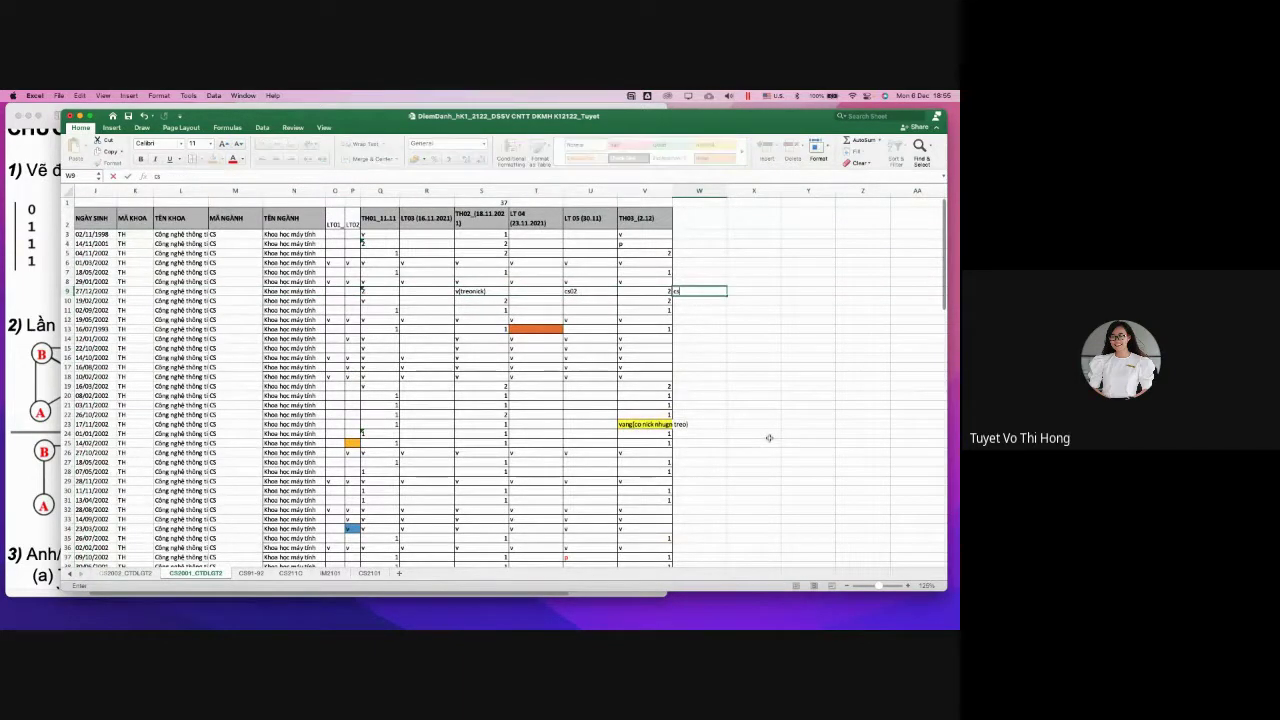
{"action": "type", "text": "02"}
{"action": "key", "text": "Return"}
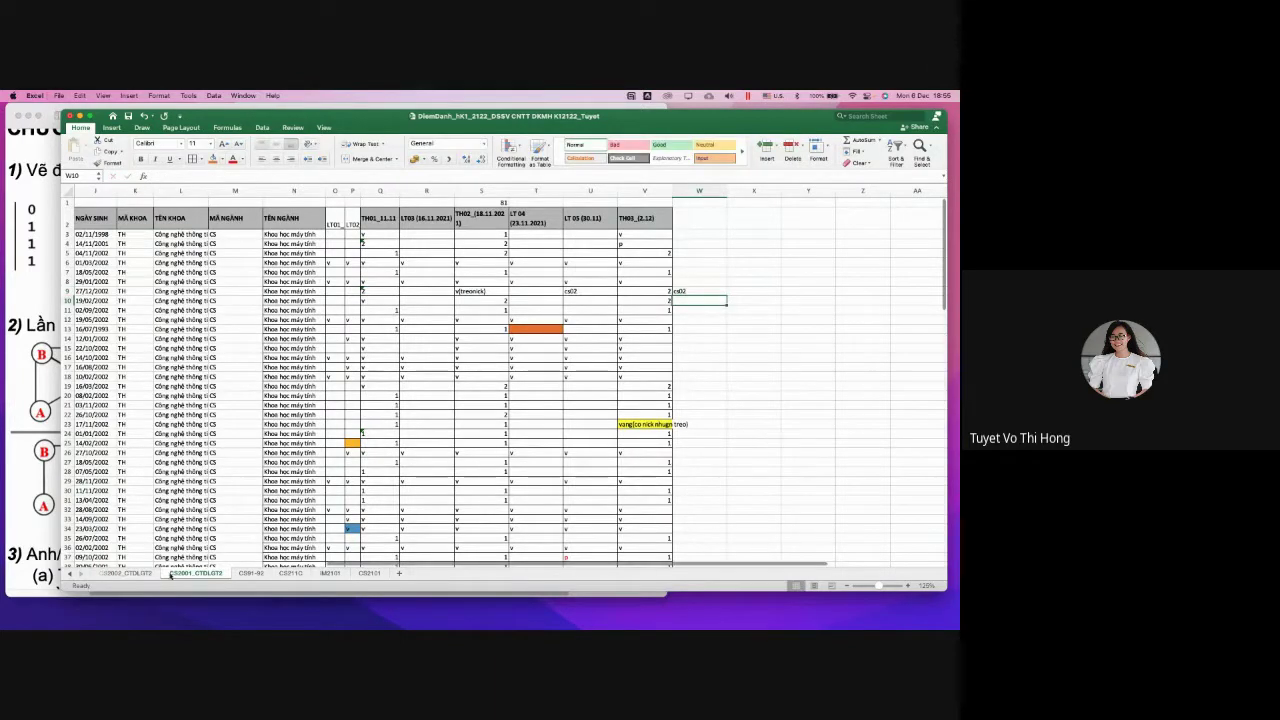
Unhide the columns between I and V on the CS2002_CTDLGT2 sheet
{"action": "left_click", "coordinate": [128, 573]}
{"action": "left_click_drag", "start_coordinate": [275, 192], "coordinate": [327, 191]}
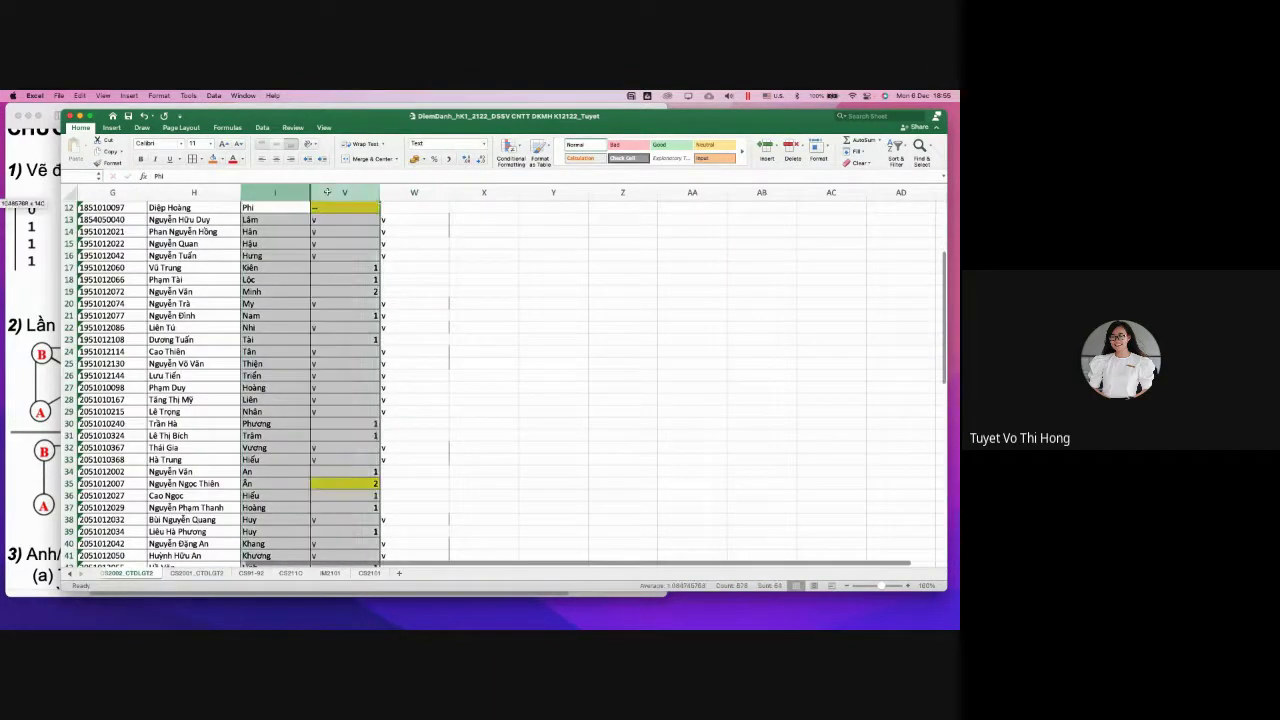
{"action": "right_click", "coordinate": [327, 191]}
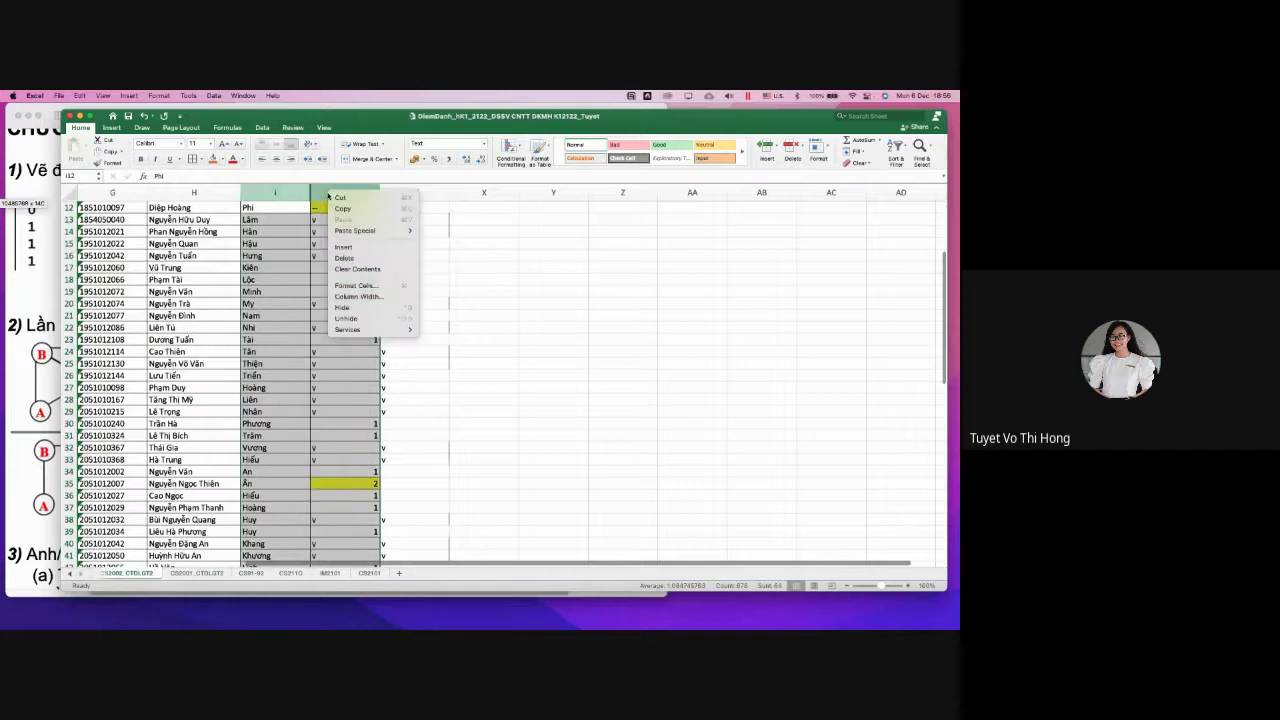
{"action": "left_click", "coordinate": [364, 319]}
{"action": "left_click", "coordinate": [603, 279]}
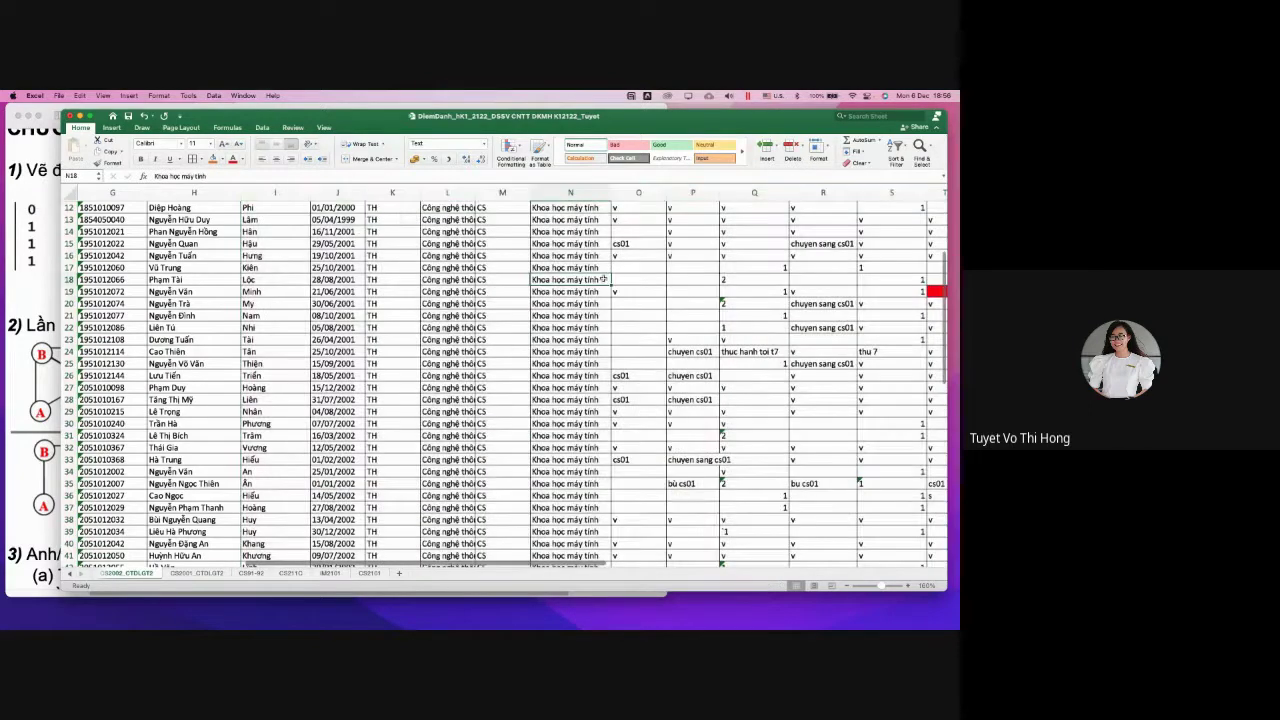
Recalculate the random number in G1 and select row 14 for the student whose sequence number matches
{"action": "scroll", "coordinate": [294, 443], "scroll_direction": "down", "scroll_amount": 1}
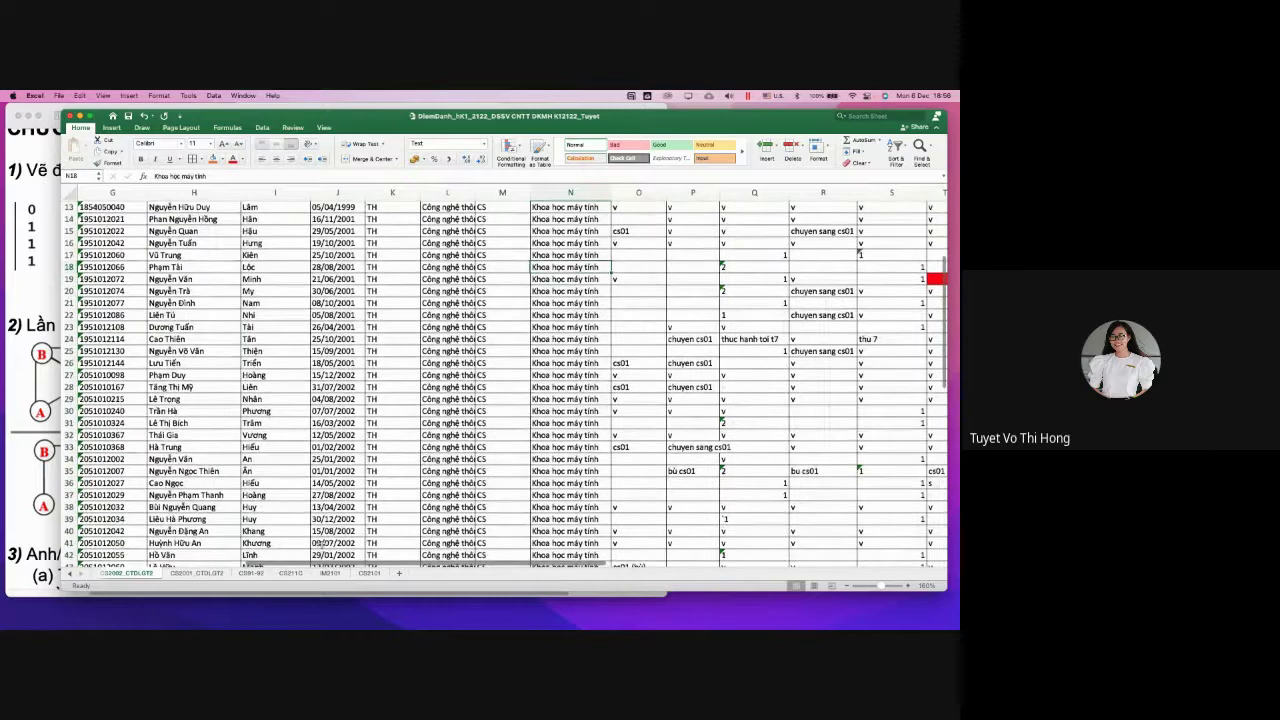
{"action": "scroll", "coordinate": [263, 566], "scroll_direction": "left", "scroll_amount": 2}
{"action": "scroll", "coordinate": [263, 560], "scroll_direction": "down", "scroll_amount": 5}
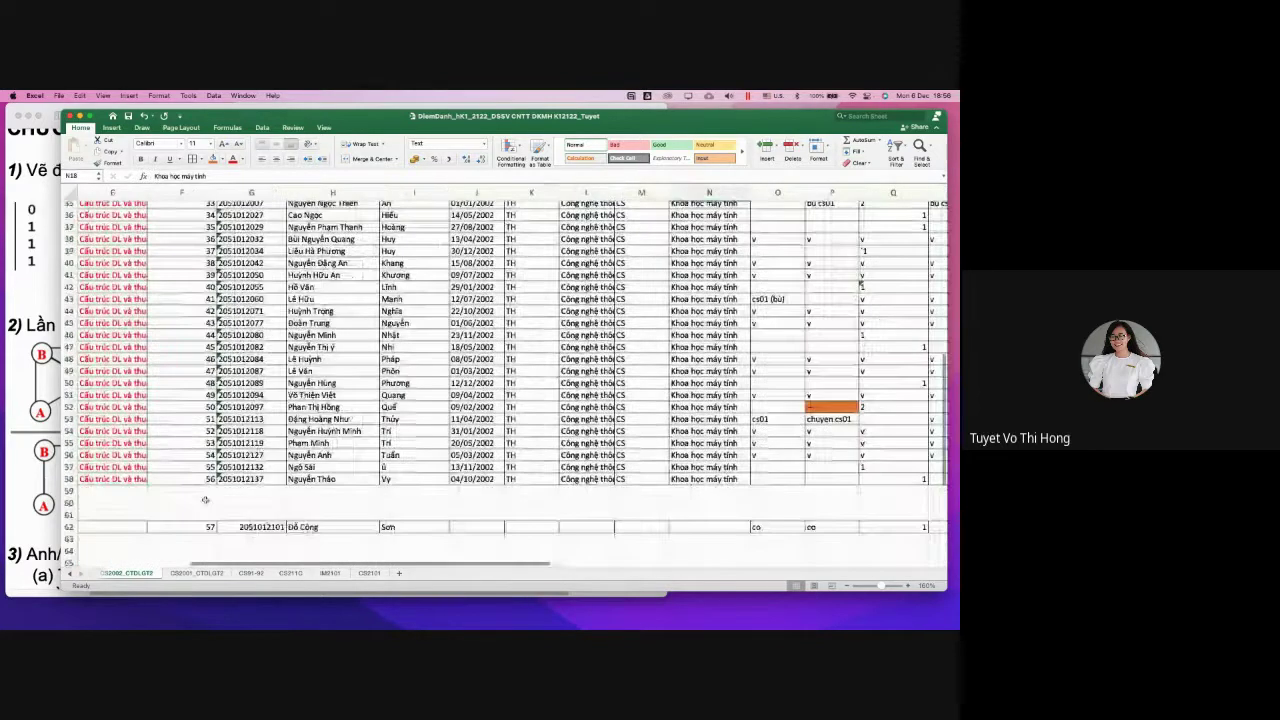
{"action": "scroll", "coordinate": [220, 470], "scroll_direction": "up", "scroll_amount": 10}
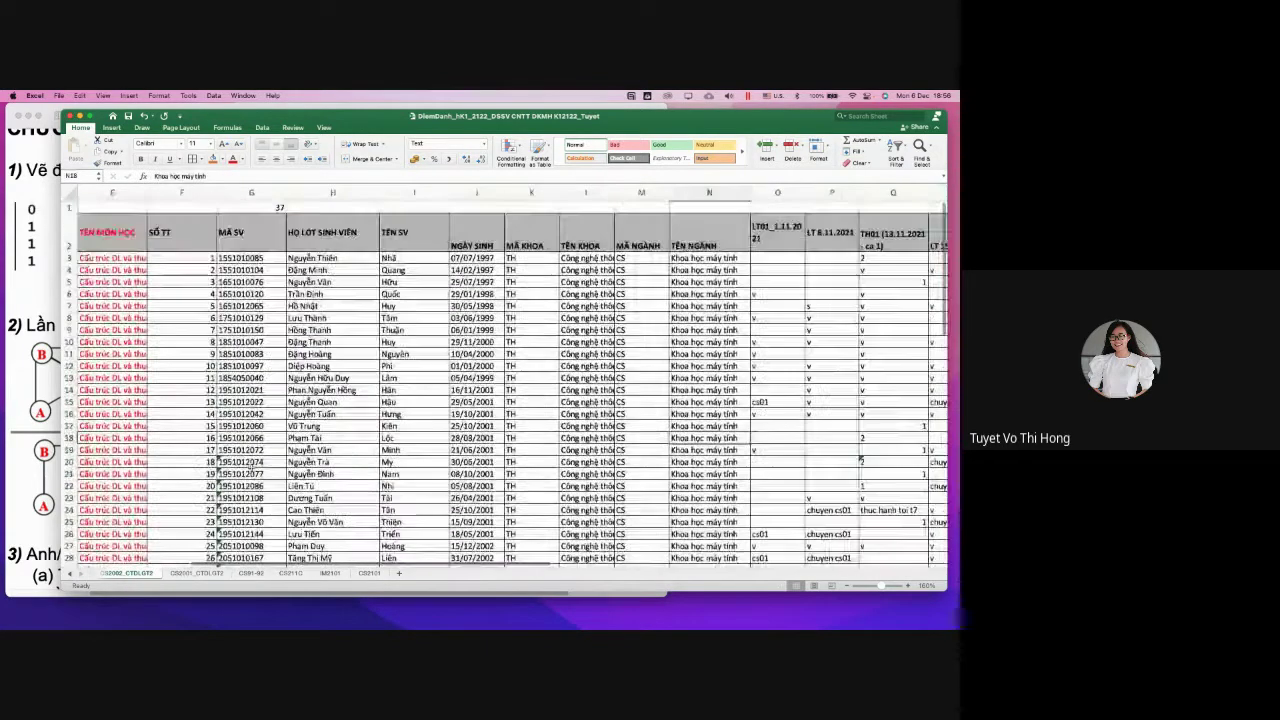
{"action": "left_click", "coordinate": [250, 207]}
{"action": "left_click", "coordinate": [411, 177]}
{"action": "key", "text": "Return"}
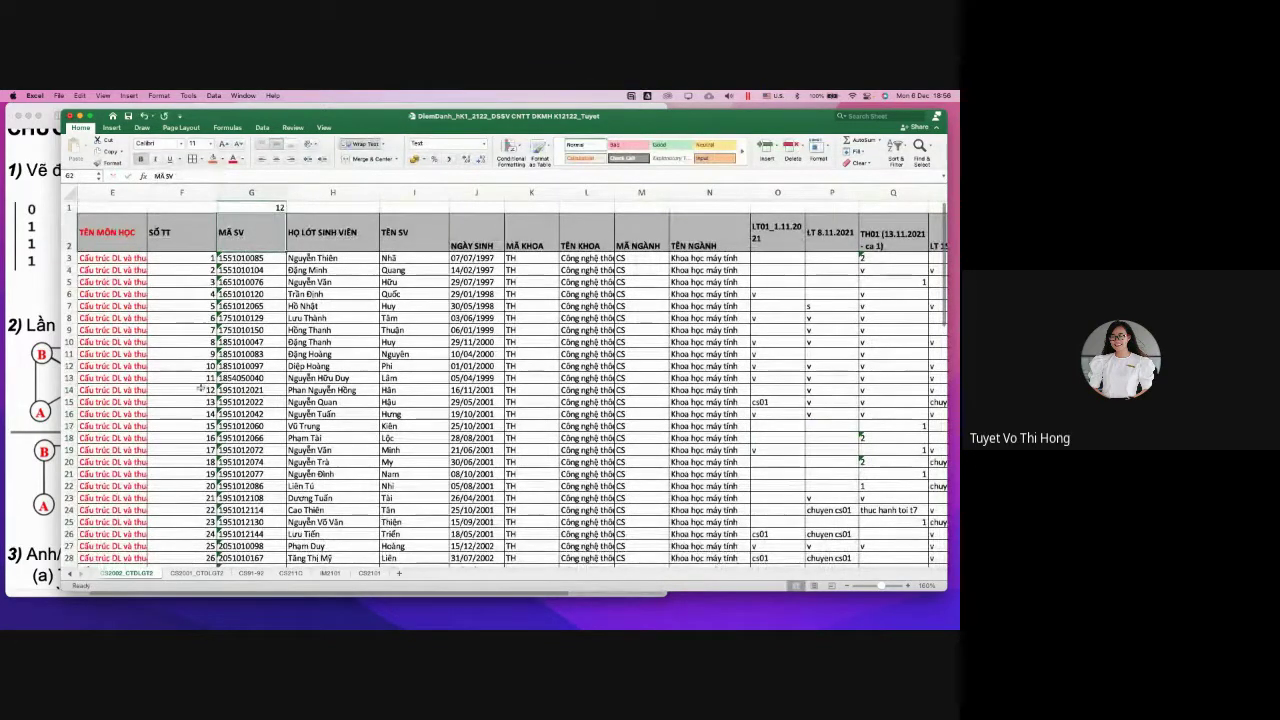
{"action": "left_click", "coordinate": [70, 390]}
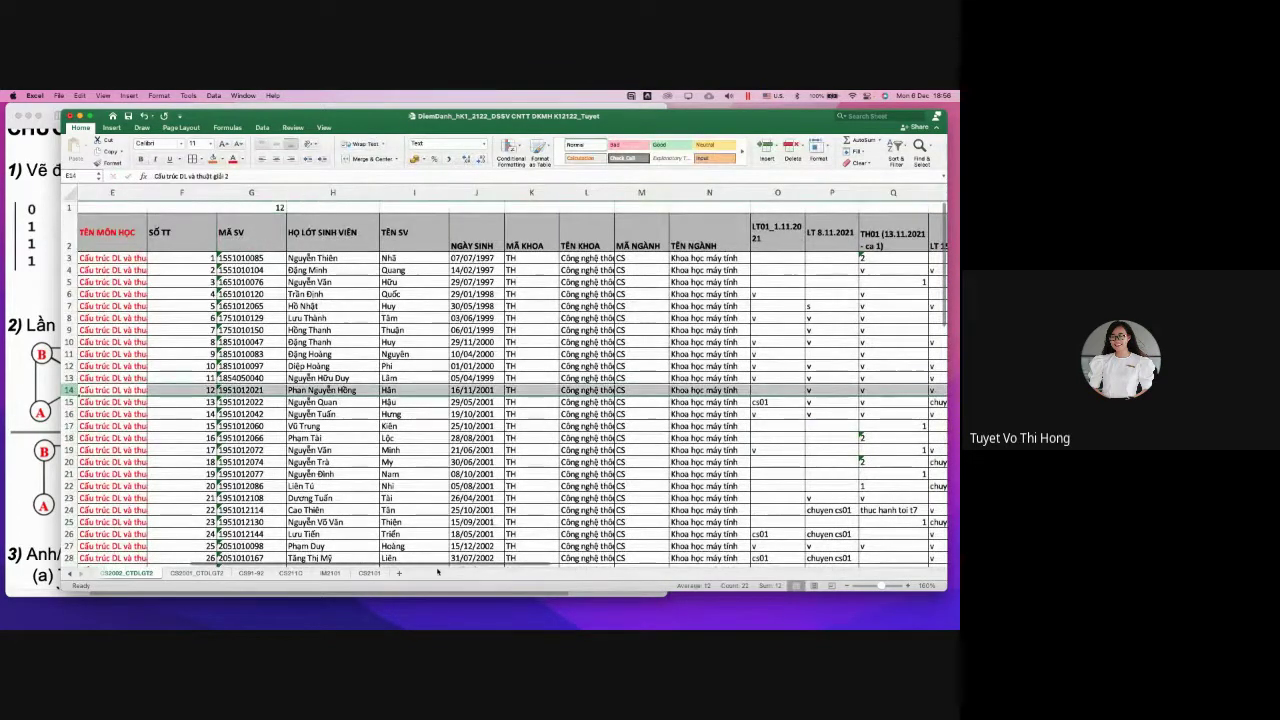
{"action": "scroll", "coordinate": [558, 573], "scroll_direction": "right", "scroll_amount": 3}
{"action": "scroll", "coordinate": [558, 573], "scroll_direction": "left", "scroll_amount": 5}
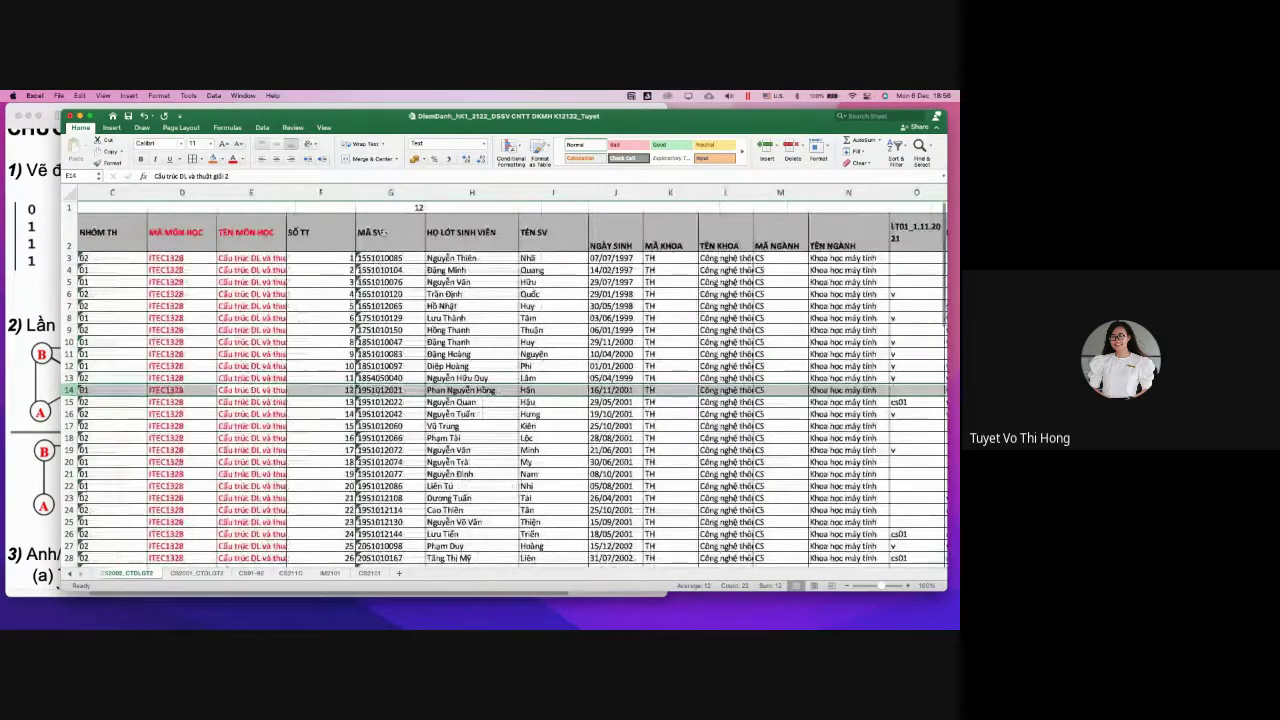
Draw another random number in G1 and select row 43 for the matching student
{"action": "left_click", "coordinate": [390, 207]}
{"action": "left_click", "coordinate": [256, 176]}
{"action": "key", "text": "Return"}
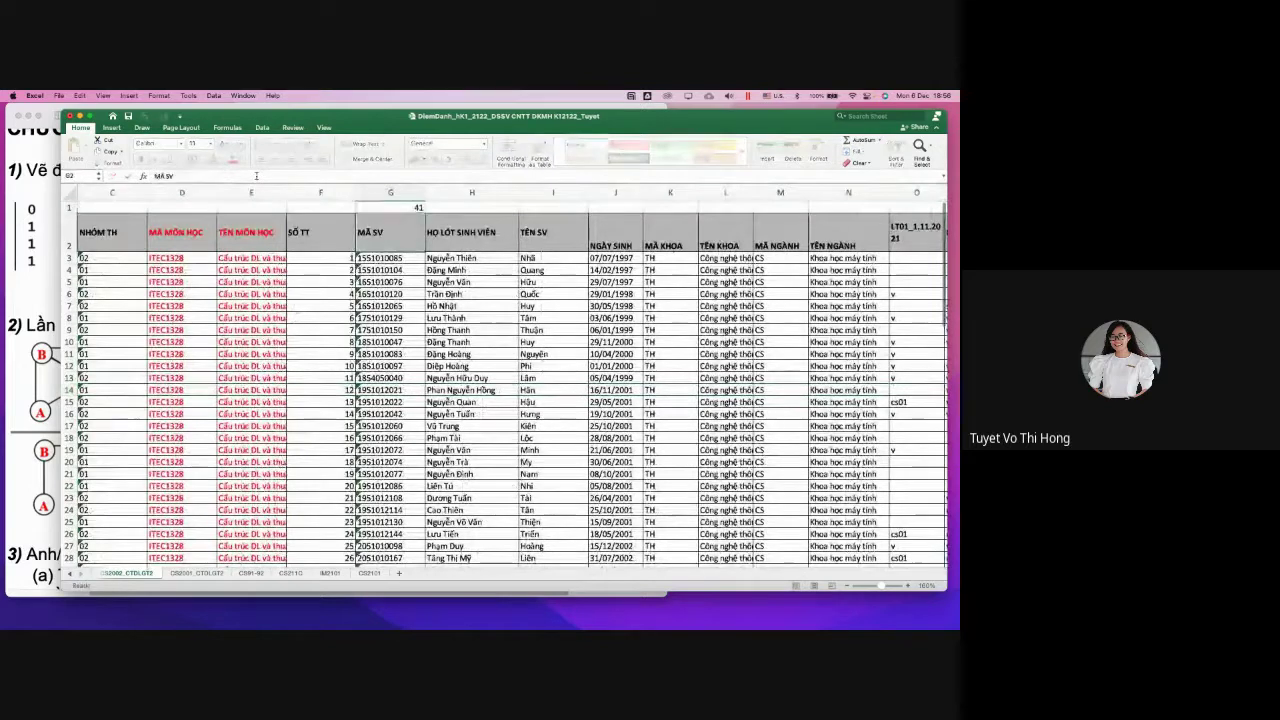
{"action": "scroll", "coordinate": [306, 425], "scroll_direction": "down", "scroll_amount": 2}
{"action": "scroll", "coordinate": [306, 425], "scroll_direction": "down", "scroll_amount": 10}
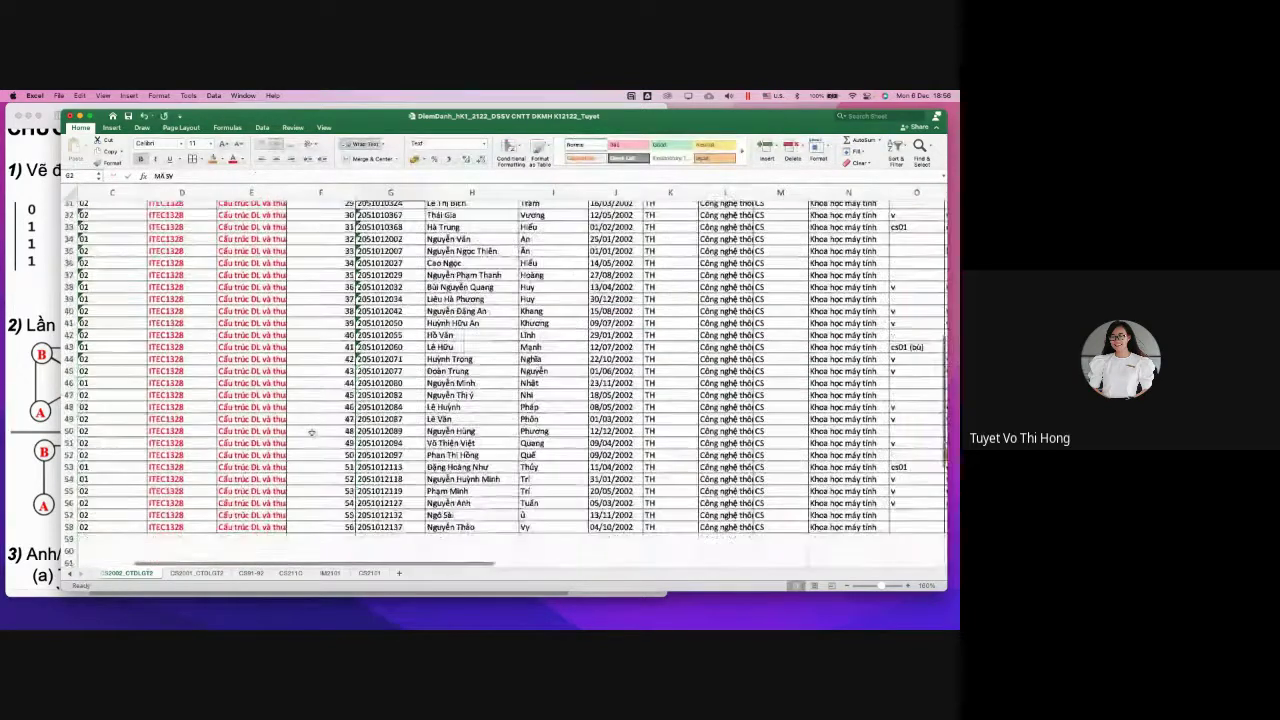
{"action": "left_click", "coordinate": [290, 346]}
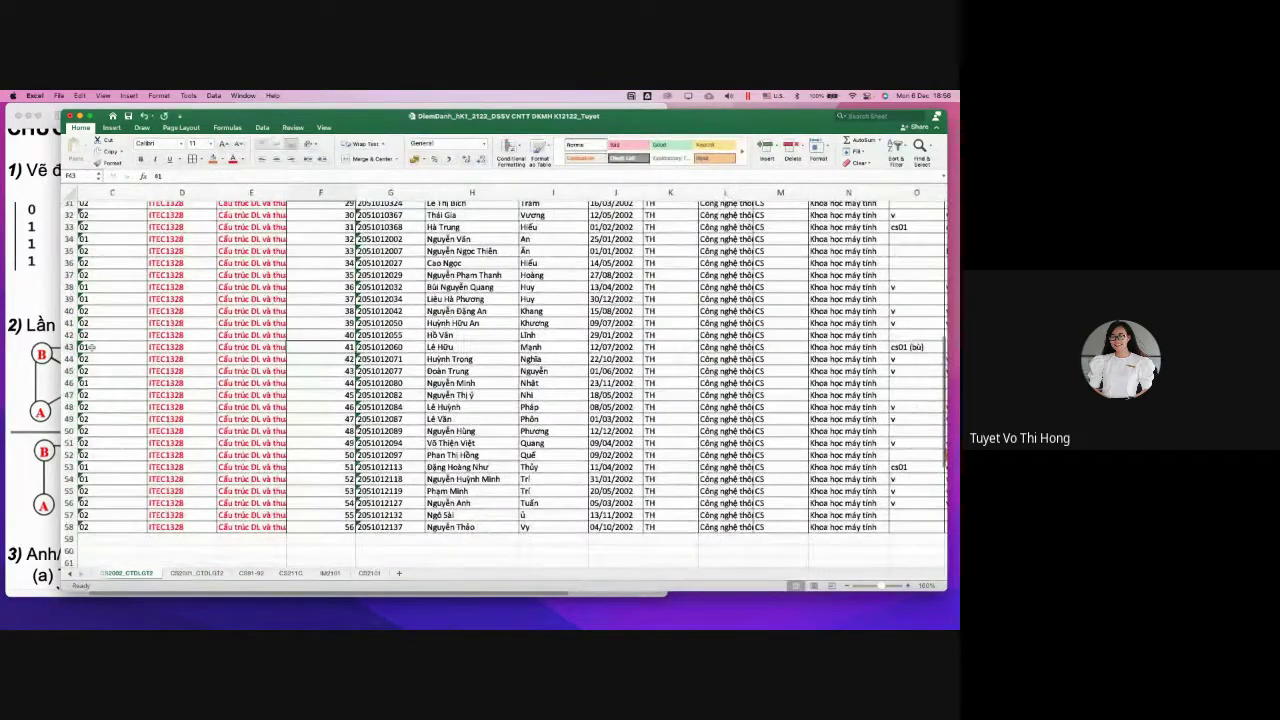
{"action": "left_click", "coordinate": [70, 346]}
Fill the selected student's LT6_6.12 cell, W43, with orange
{"action": "left_click_drag", "start_coordinate": [383, 566], "coordinate": [661, 563]}
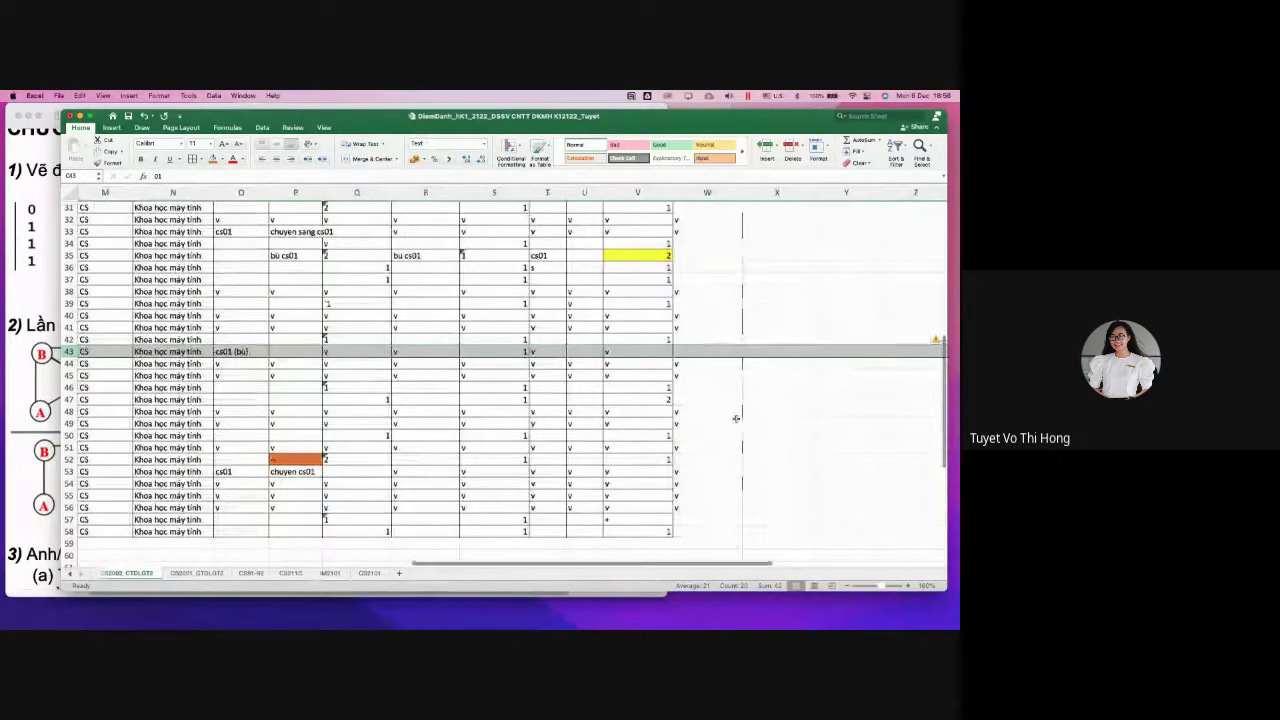
{"action": "scroll", "coordinate": [737, 420], "scroll_direction": "up", "scroll_amount": 1}
{"action": "left_click", "coordinate": [705, 357]}
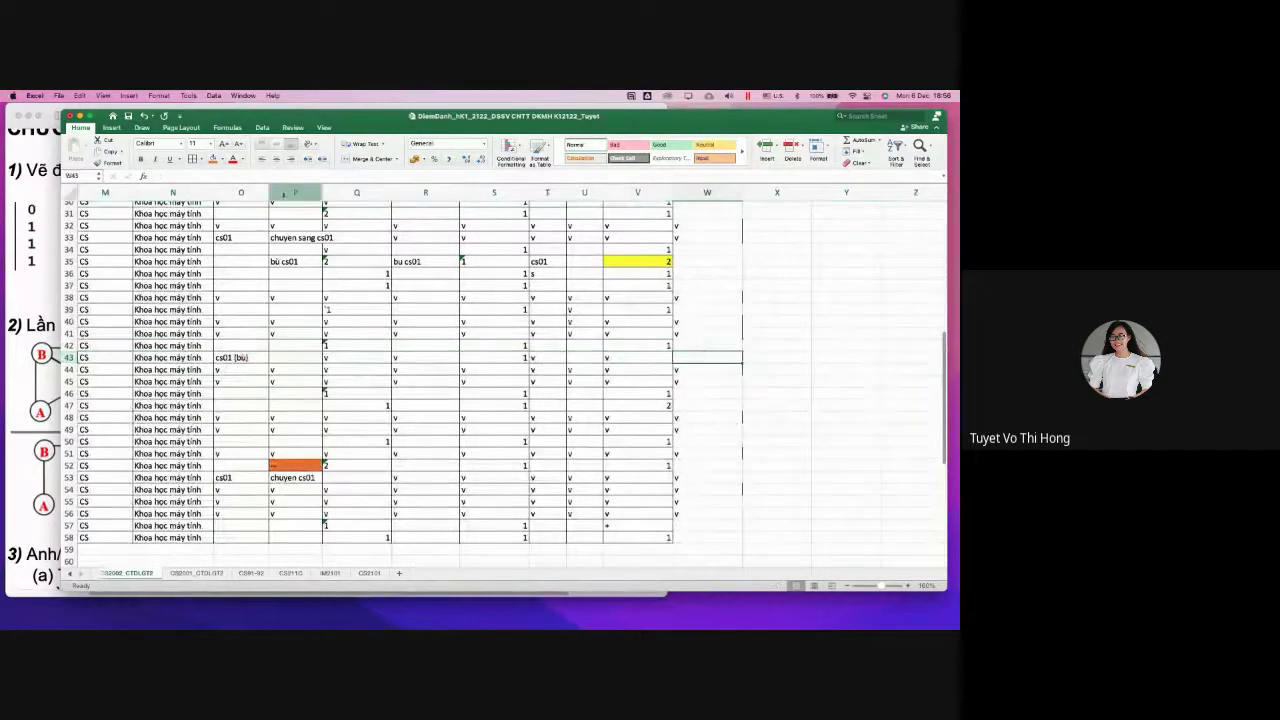
{"action": "left_click", "coordinate": [213, 159]}
Switch to the graph exercise PDF in Preview and minimize the attendance workbook's window
{"action": "key", "text": "super+Tab"}
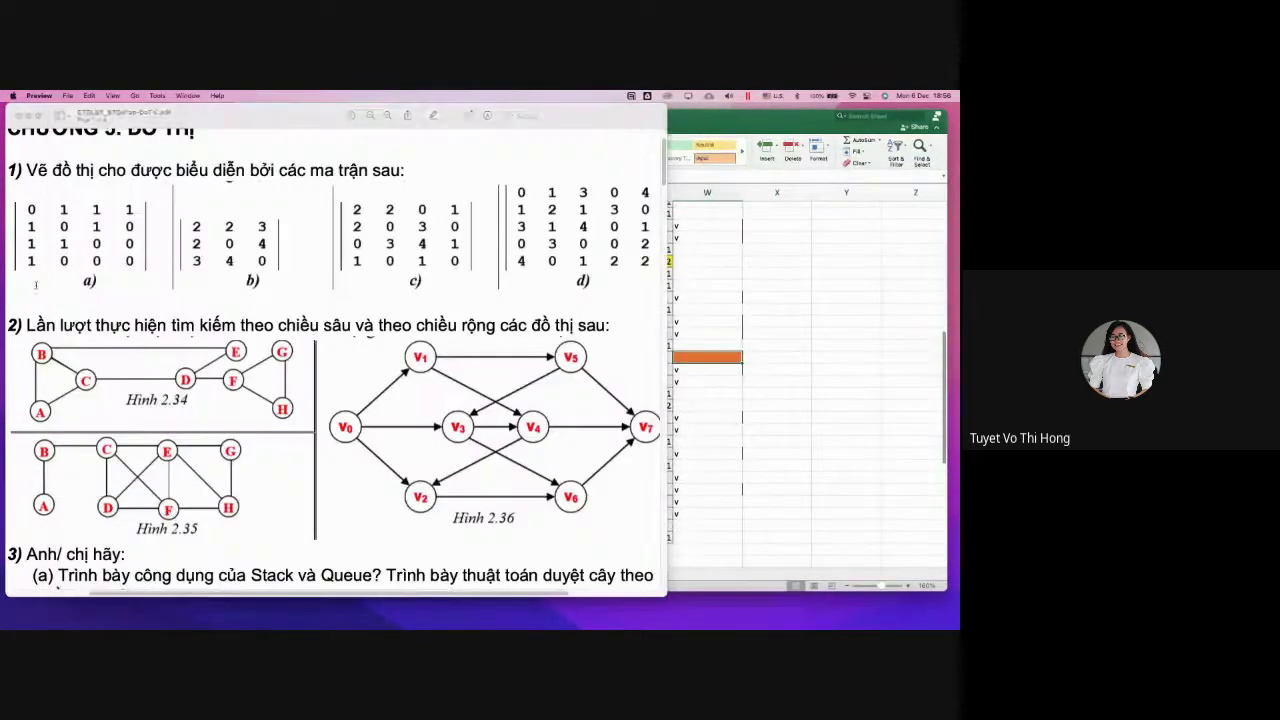
{"action": "left_click", "coordinate": [759, 124]}
{"action": "left_click", "coordinate": [79, 117]}
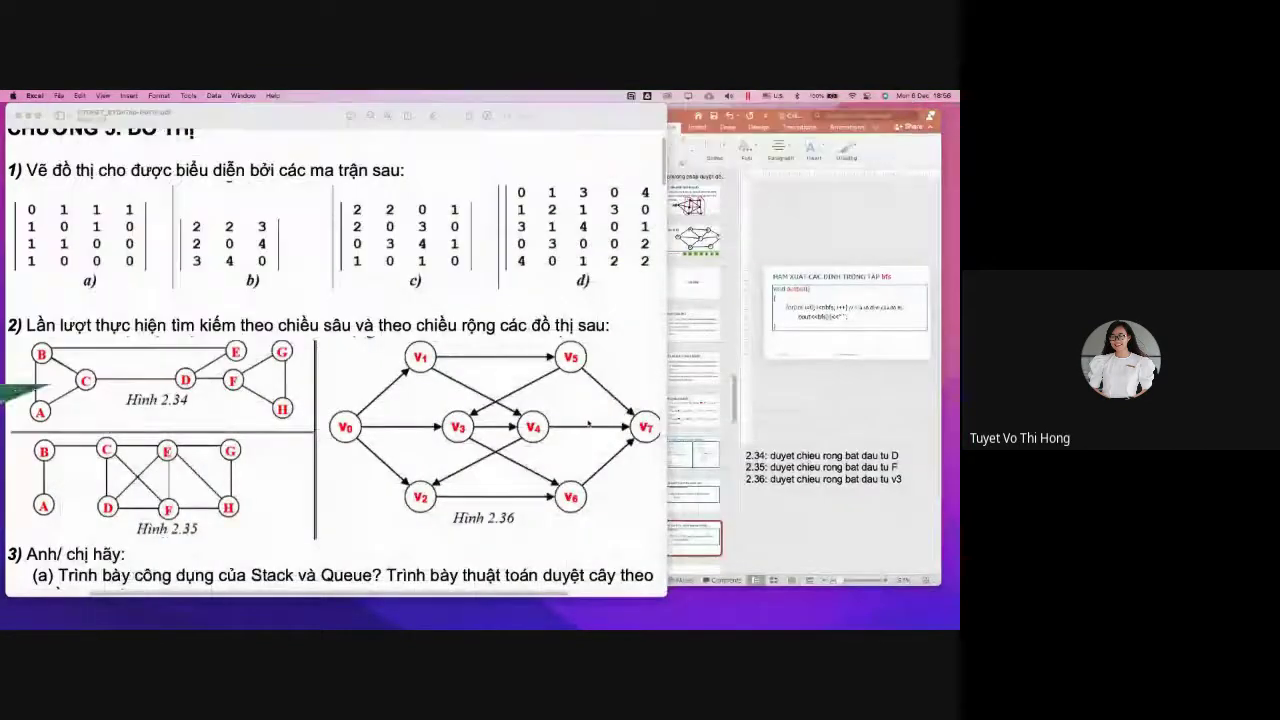